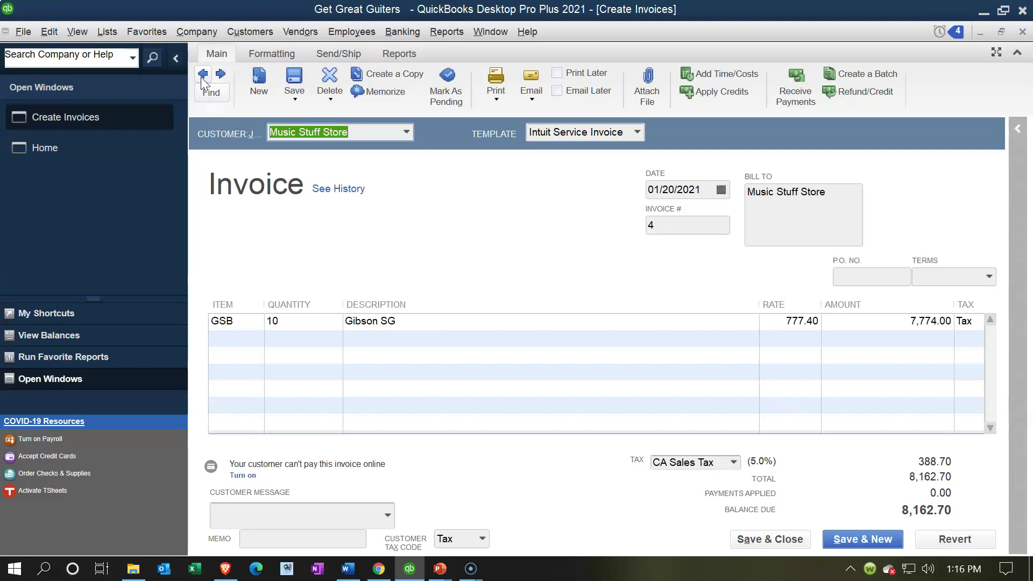
Review the earlier customer invoices one by one back to the Anderson Guitars opening balance, and close the invoice window.
click(202, 79)
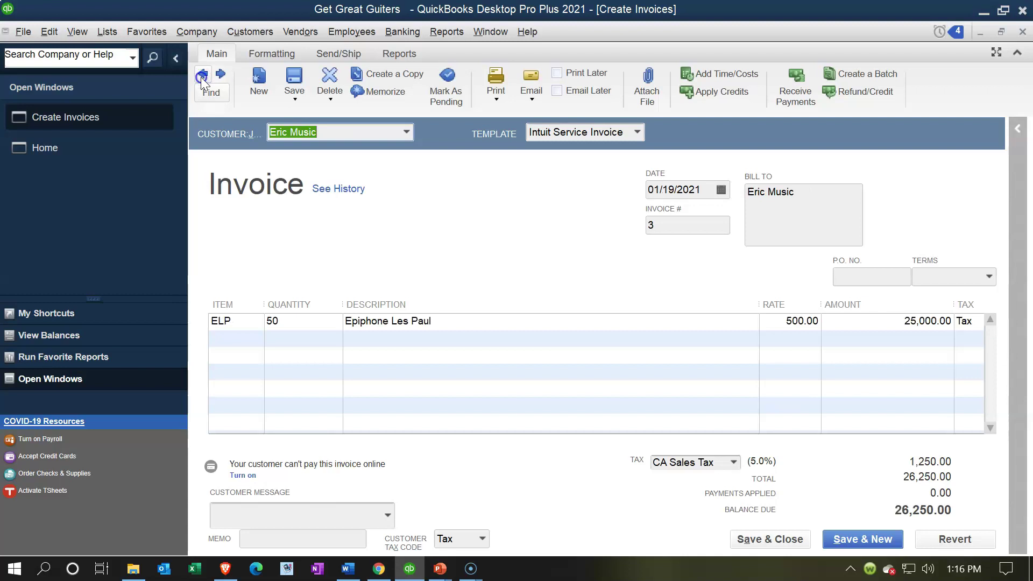
click(202, 76)
click(202, 78)
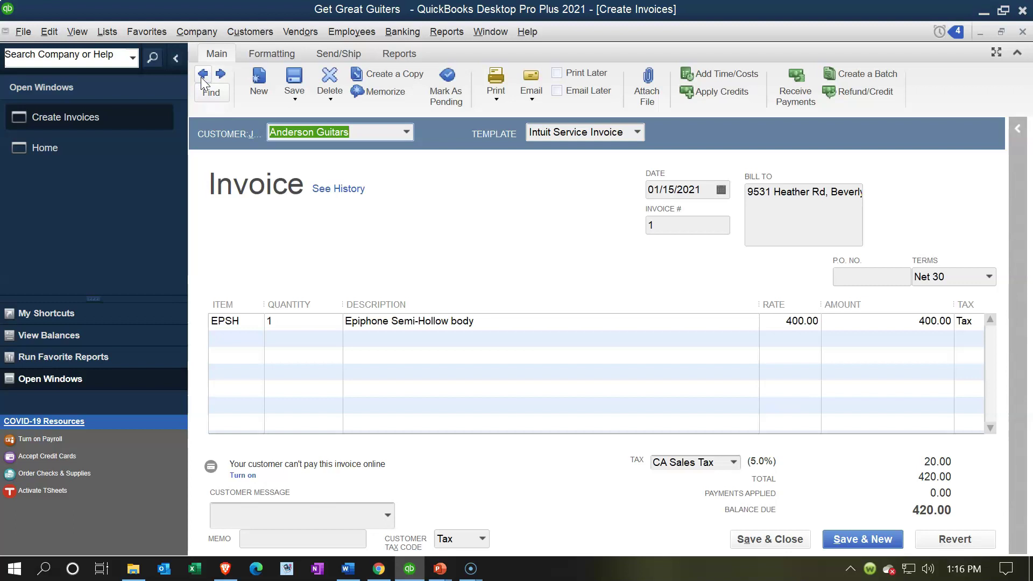
click(203, 78)
click(249, 240)
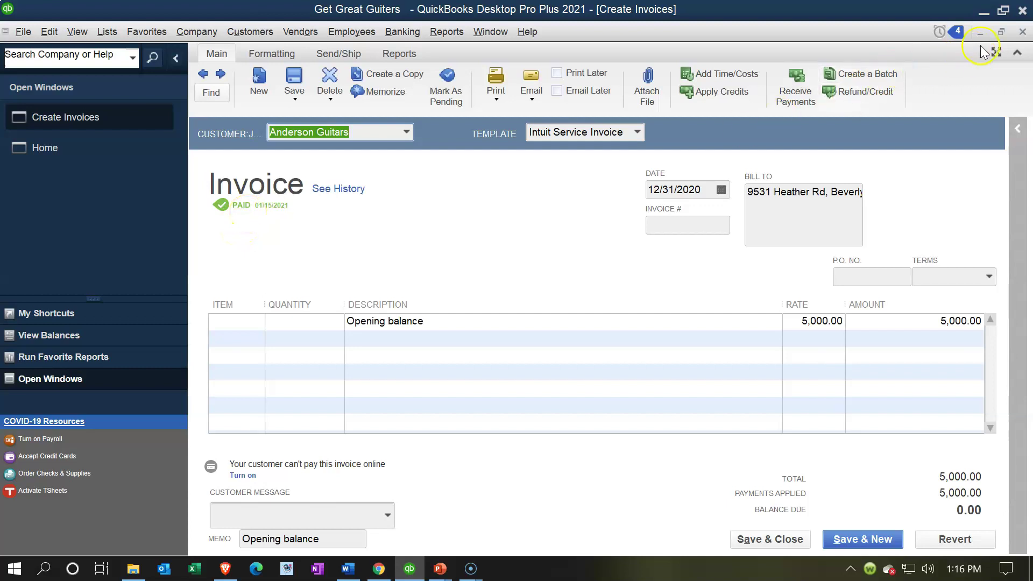
click(1022, 32)
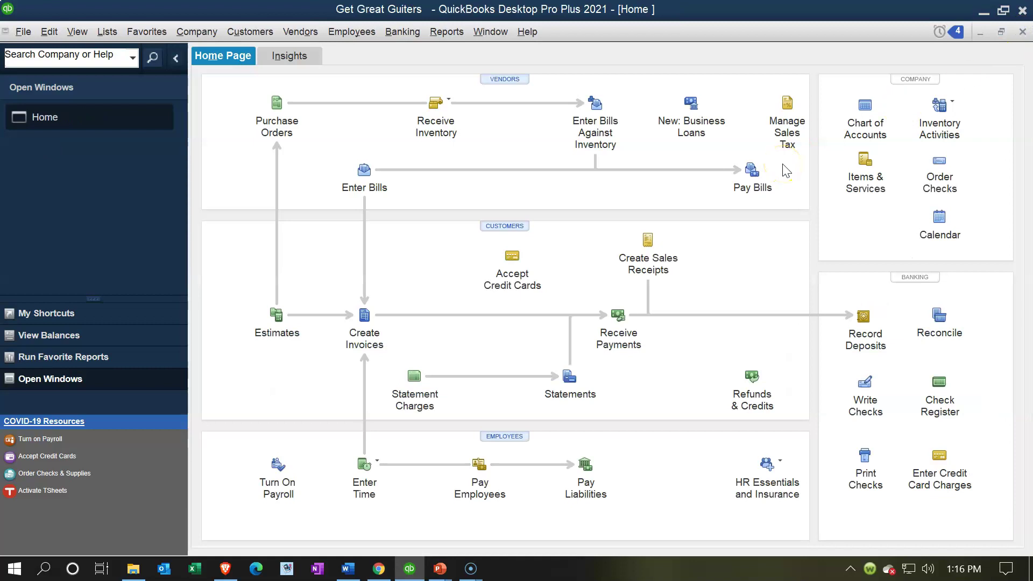
Start a new customer payment received from Anderson Guitars.
click(398, 338)
click(606, 340)
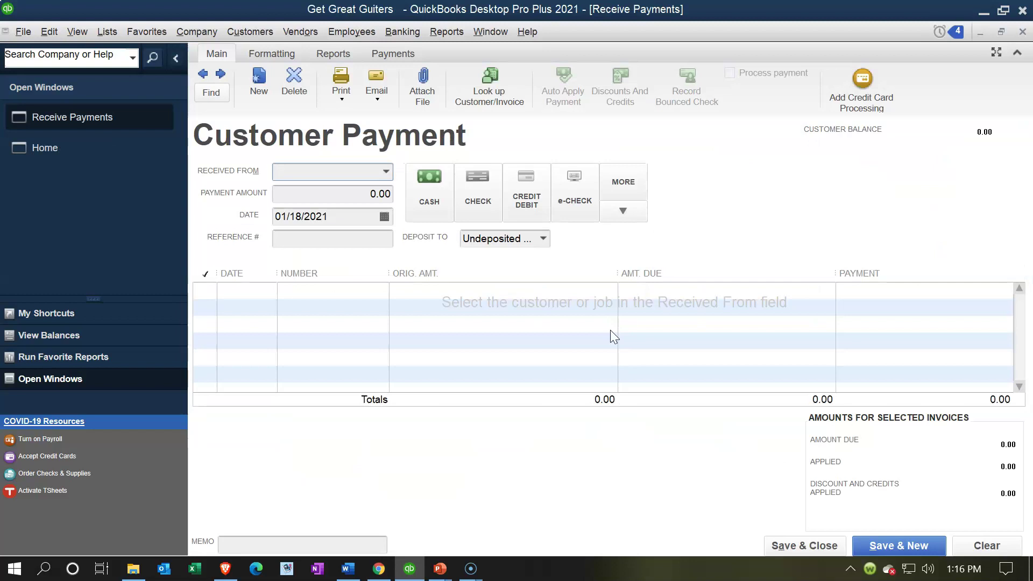
click(354, 177)
text(Anderson Guitars)
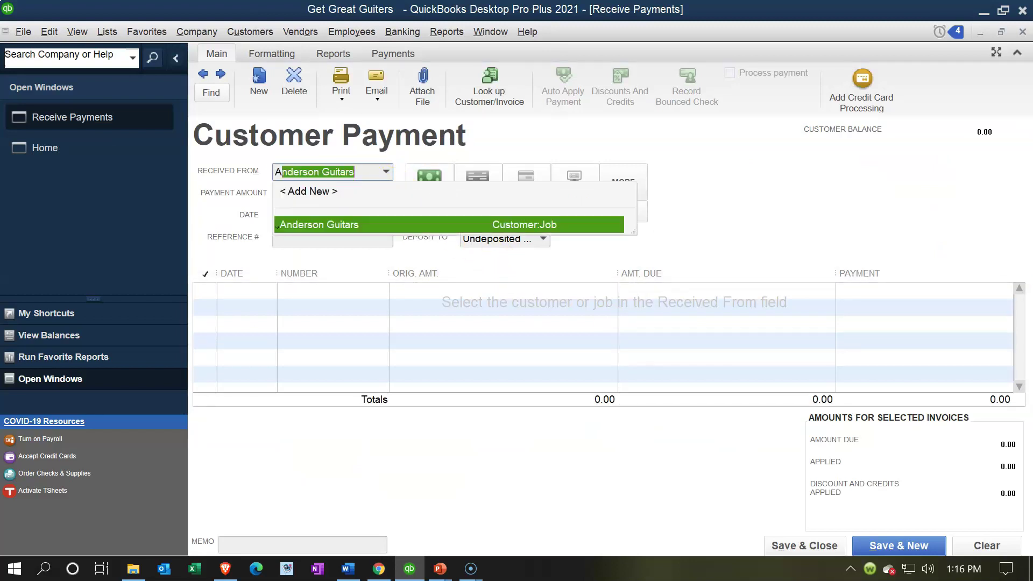
key(Tab)
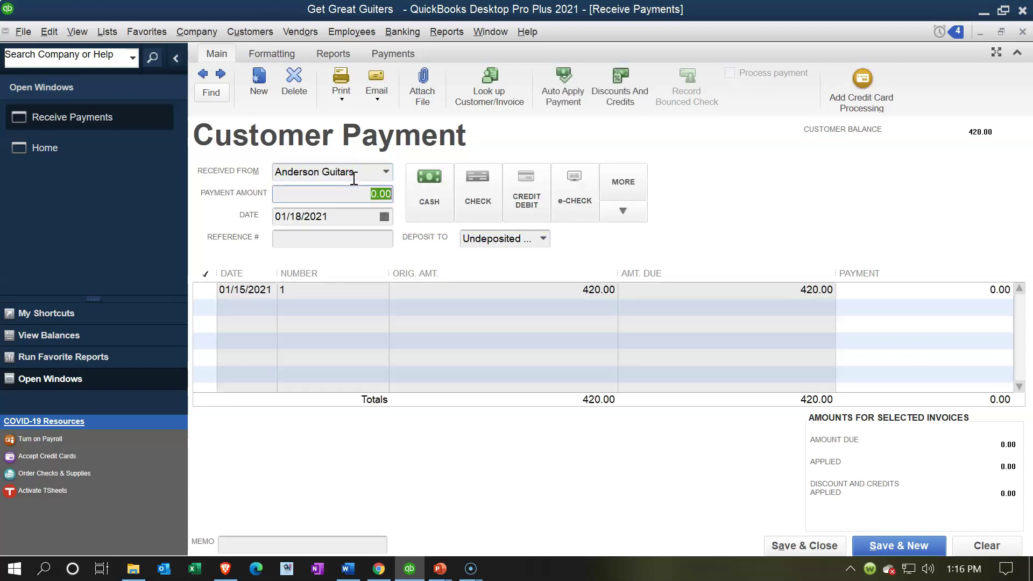
Inspect the open Anderson Guitars invoice 1 from the payment form and return to the payment.
click(355, 302)
double_click(250, 290)
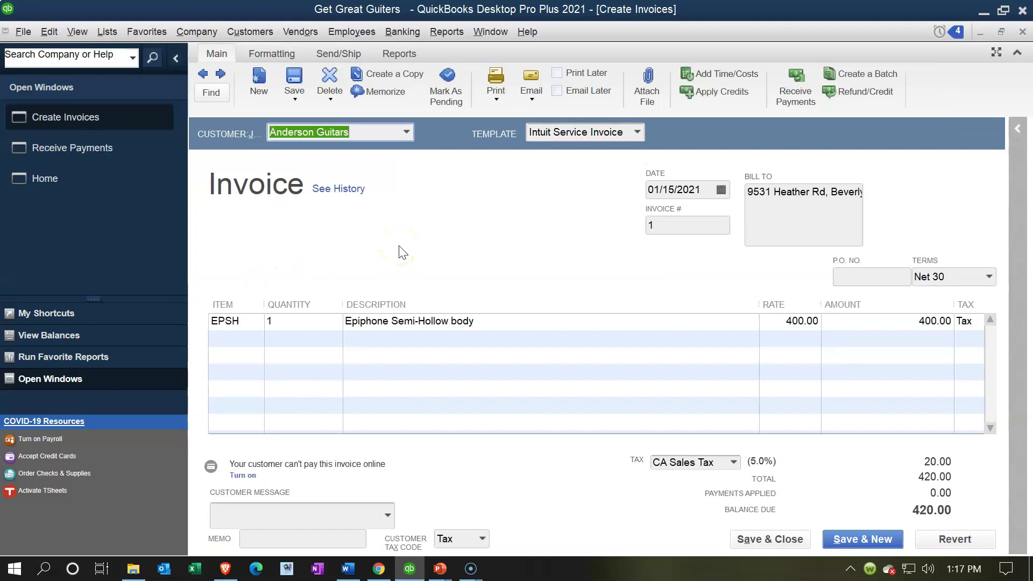
click(1022, 32)
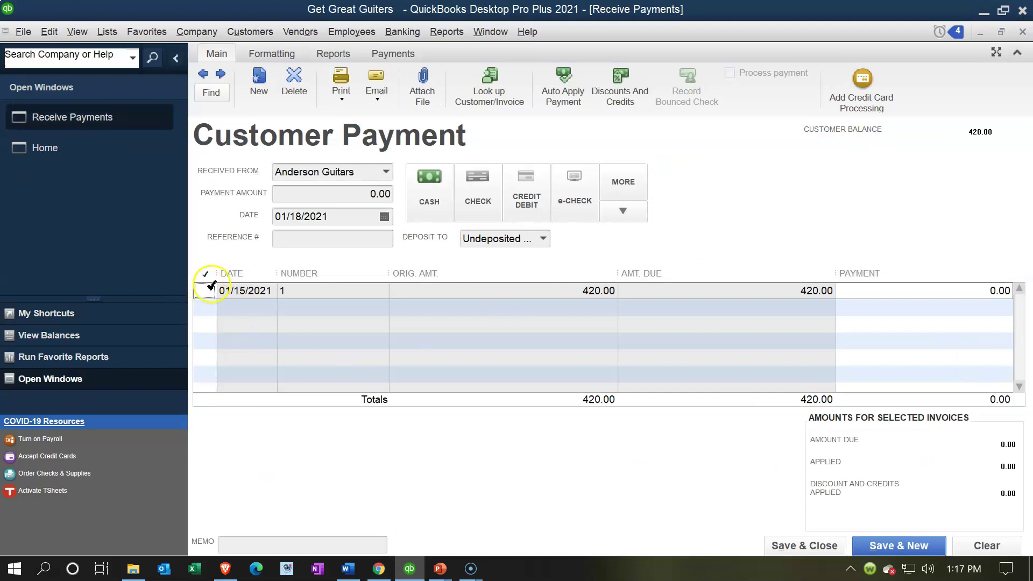
Apply the 420.00 payment to invoice 1, with check as the payment method and check number 5174.
click(205, 291)
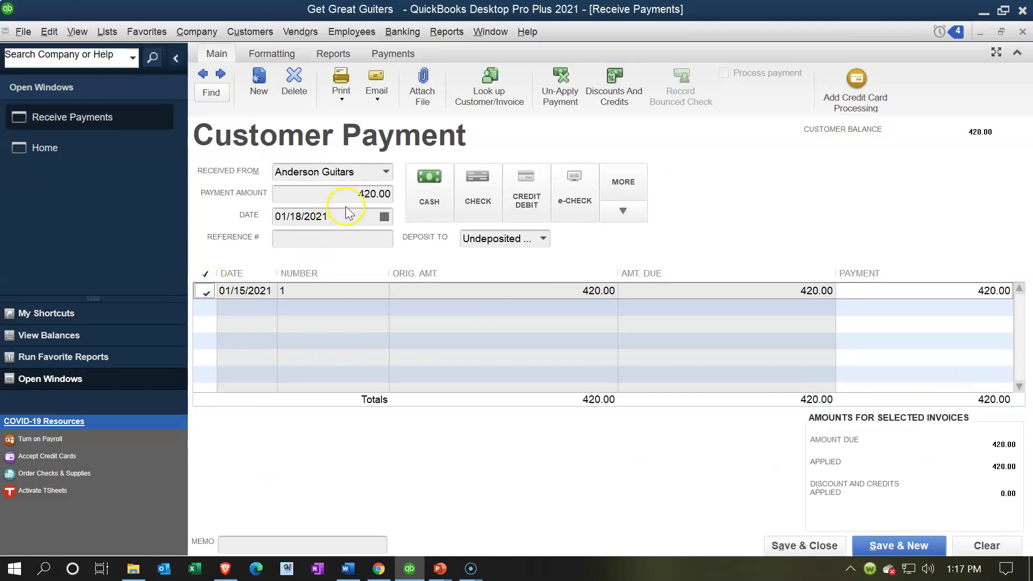
click(474, 194)
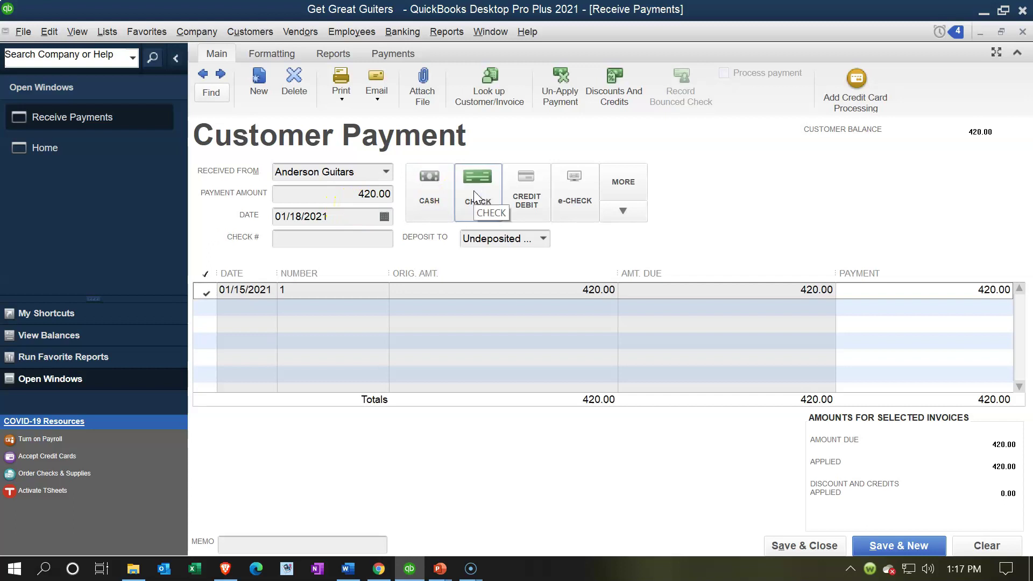
click(329, 241)
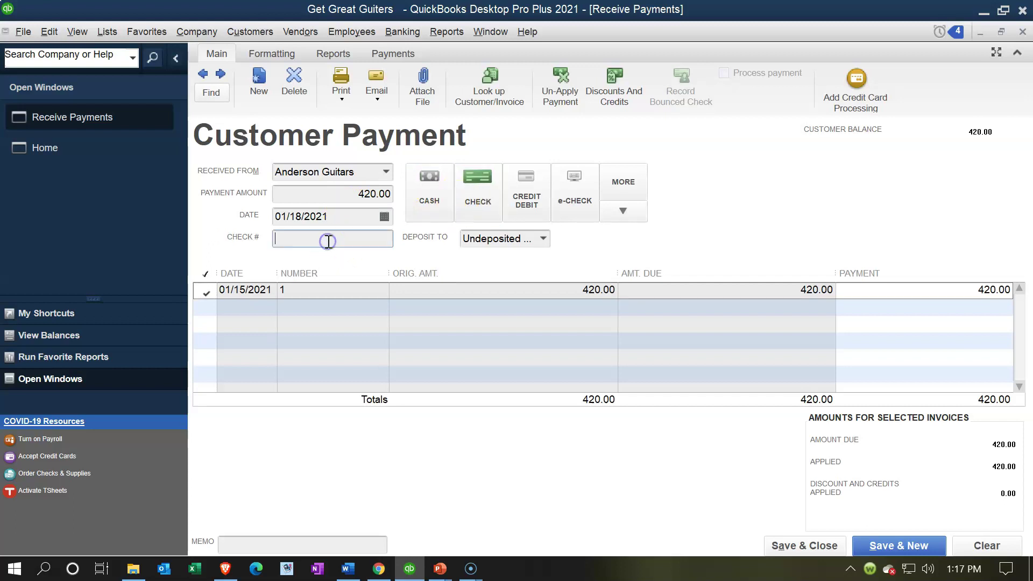
text(5174)
Examine the company preferences for payments, including the Undeposited Funds default, and close them without changes.
click(53, 39)
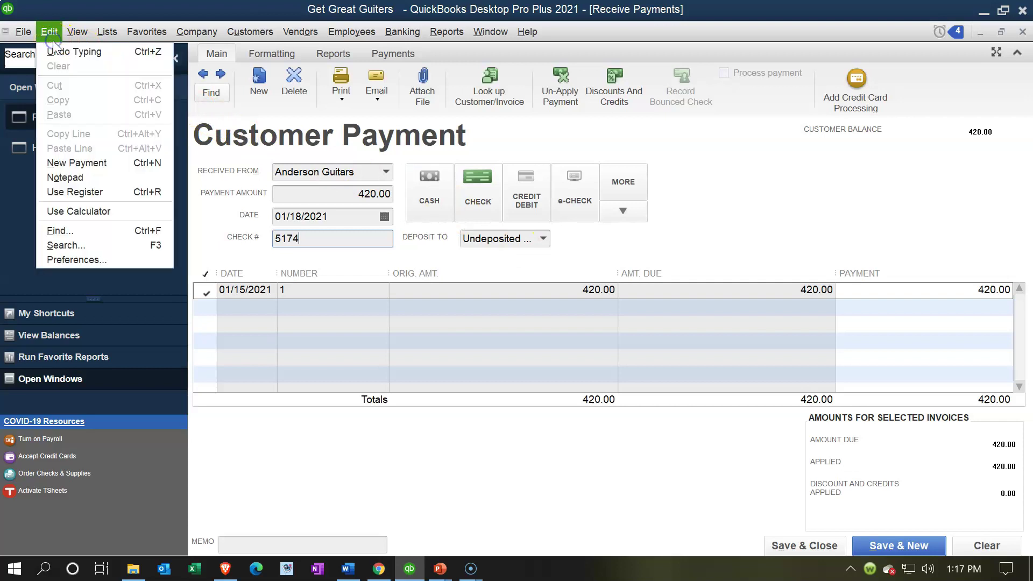
click(81, 255)
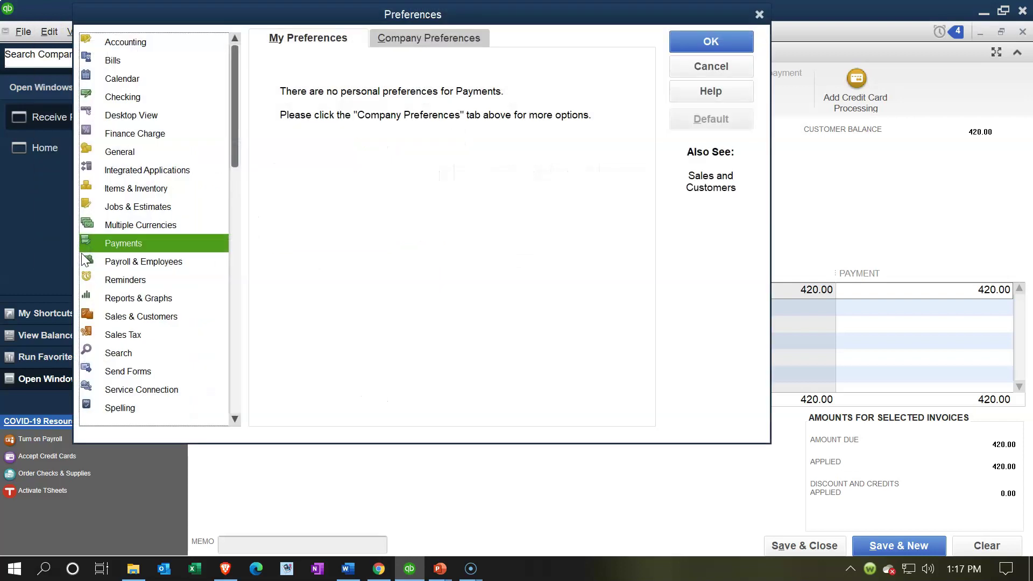
click(416, 42)
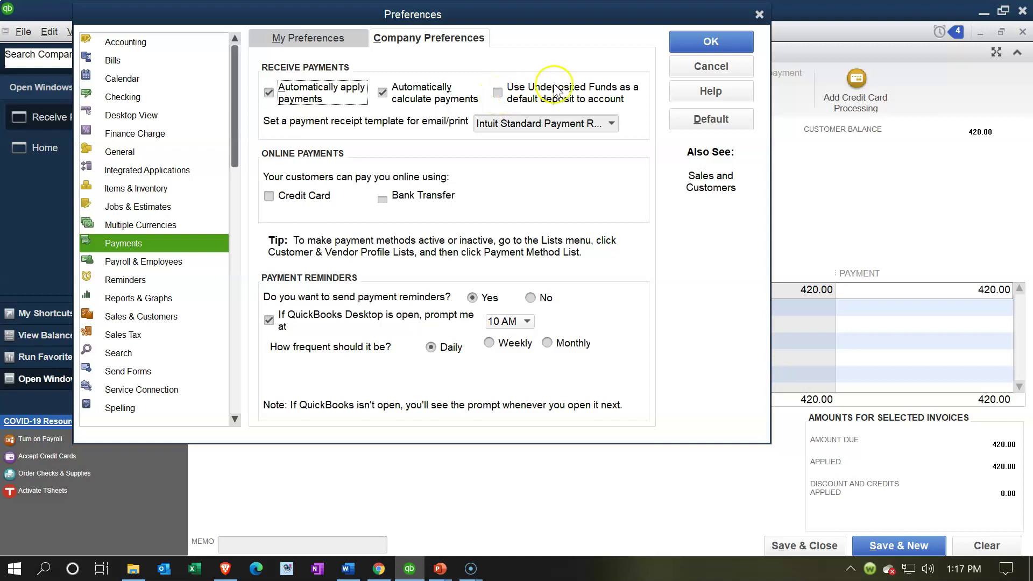
click(759, 14)
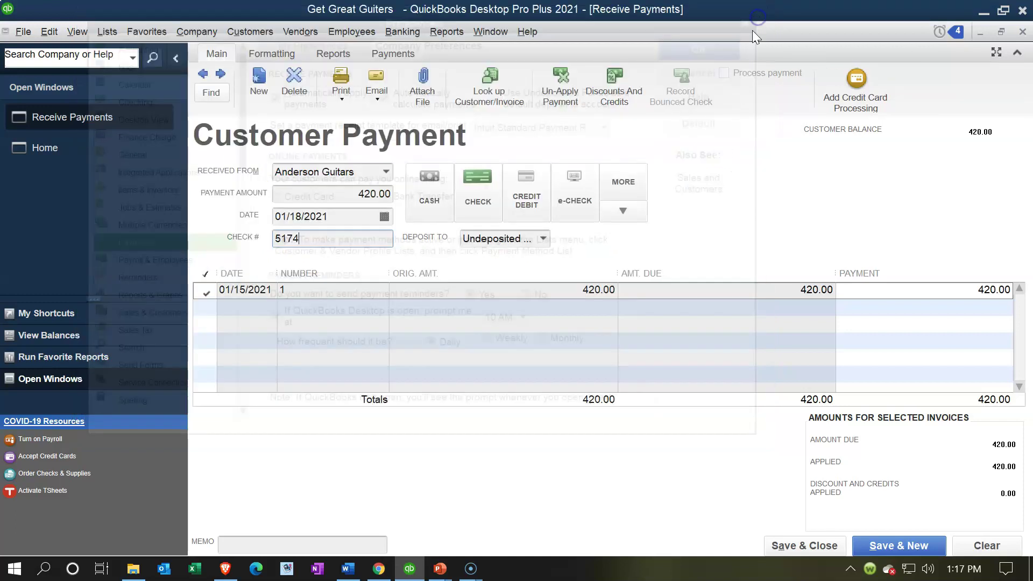
Check the available deposit accounts, keep Undeposited Funds, and save and close the customer payment.
click(543, 239)
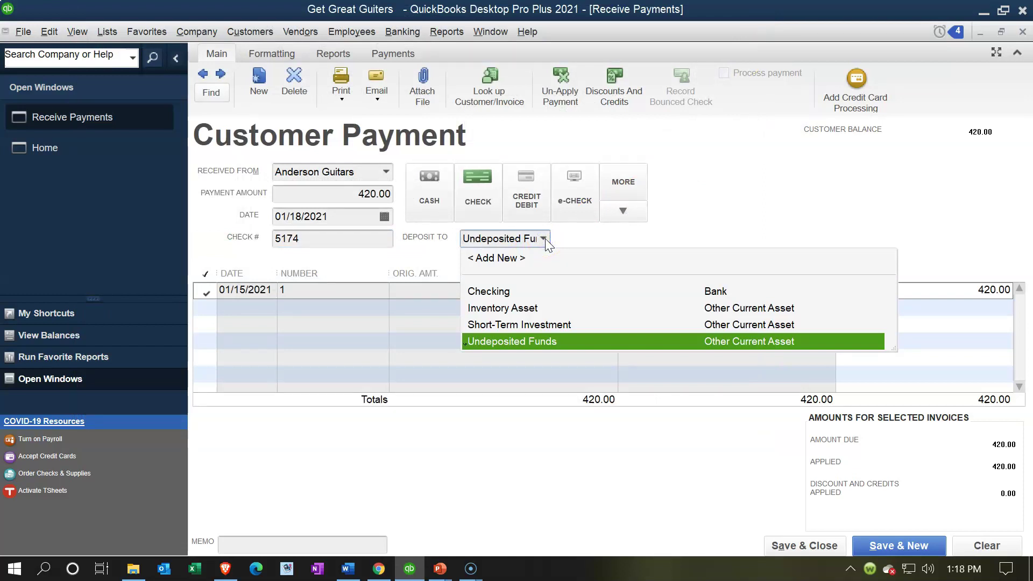
click(544, 239)
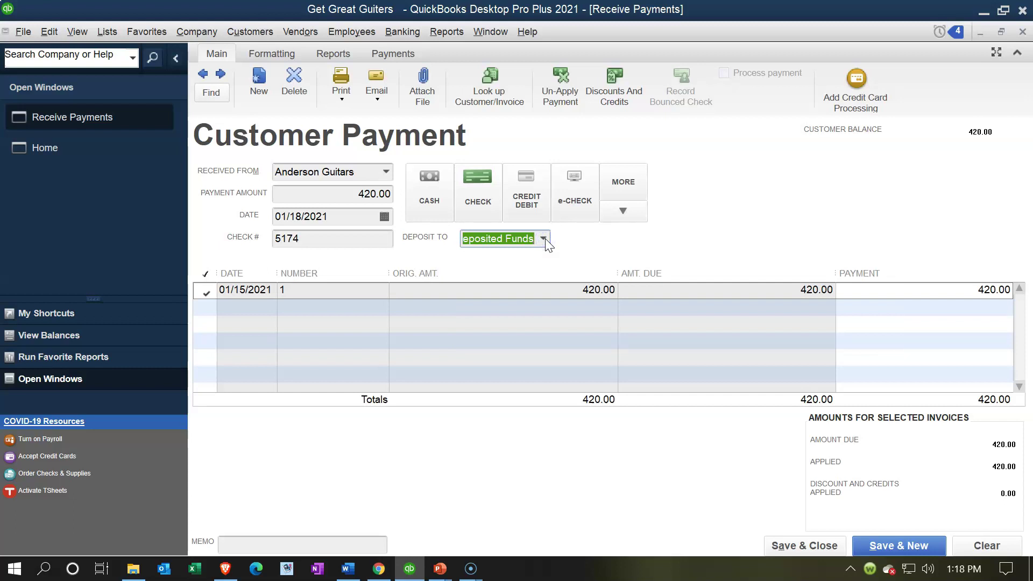
click(833, 521)
click(827, 545)
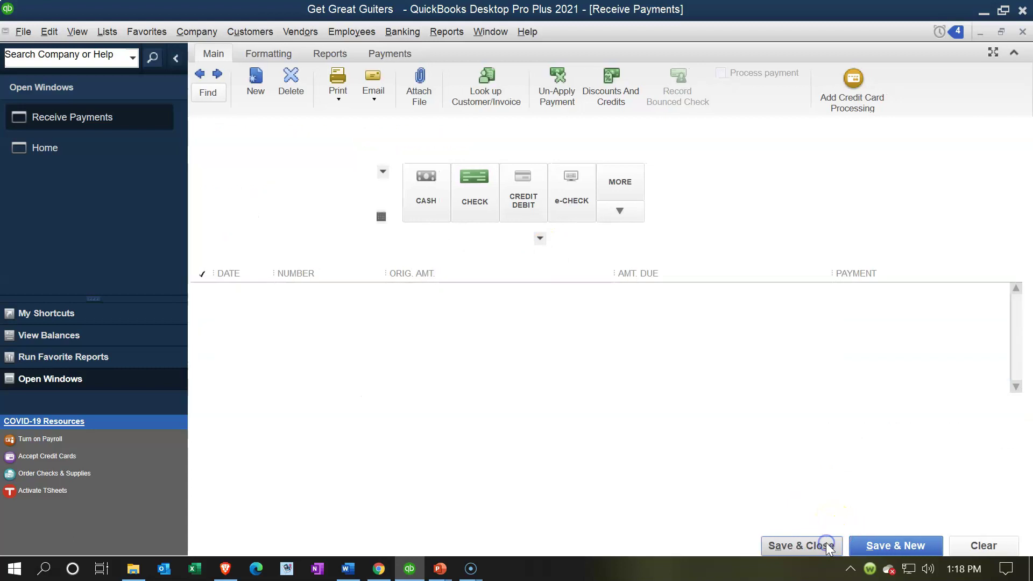
Run the standard Balance Sheet report with a date range from 01/01/2021 to 12/31/2021.
click(446, 32)
mouse_move(480, 151)
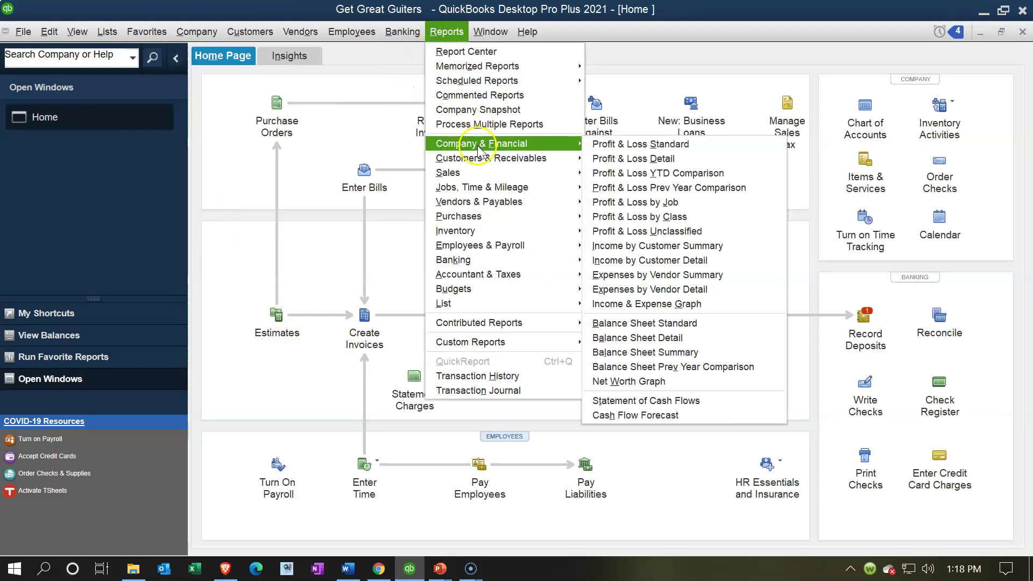
click(632, 323)
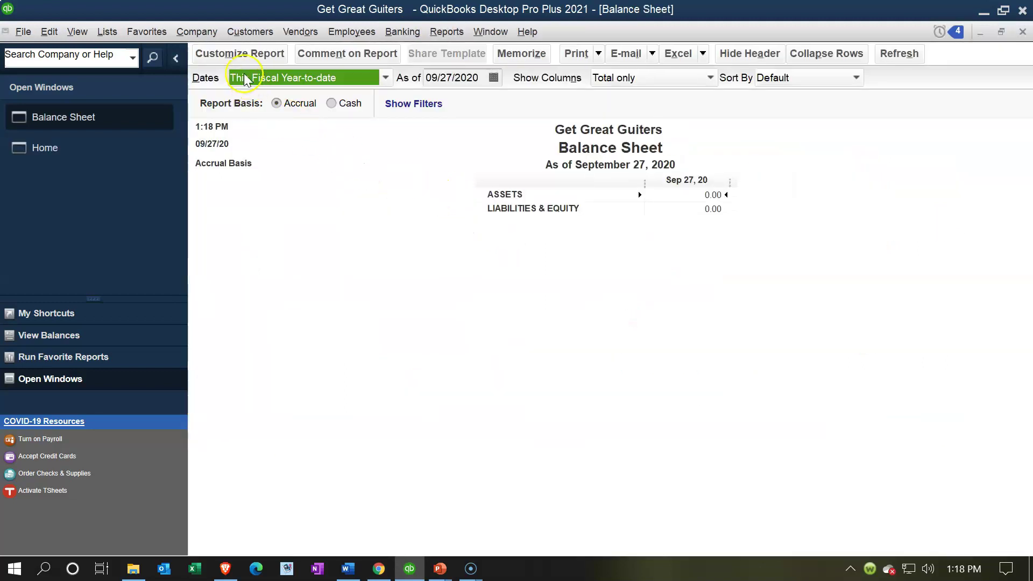
click(234, 57)
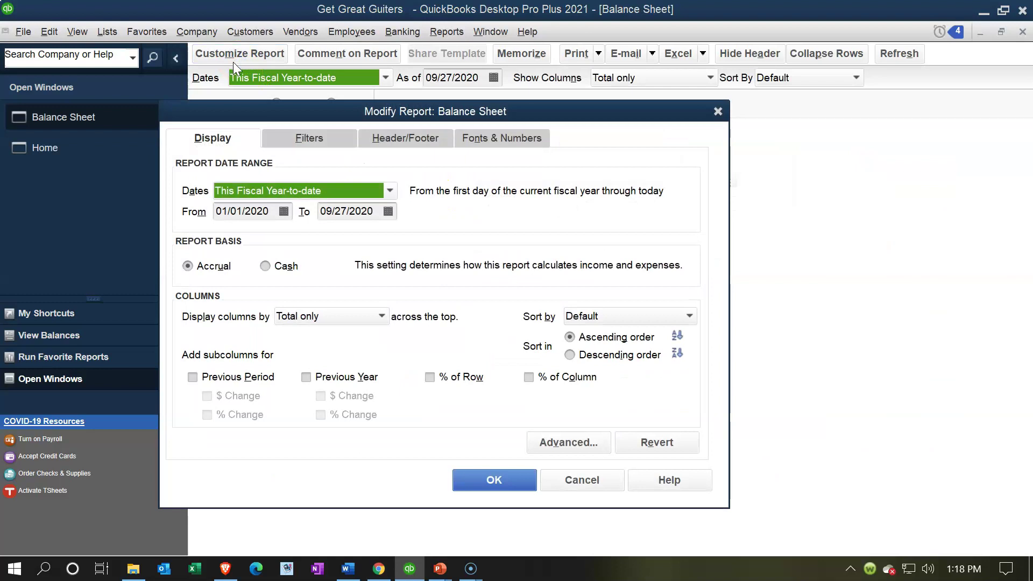
key(Tab)
text(01/01/2021)
key(Tab)
text(12/31/2021)
key(Tab)
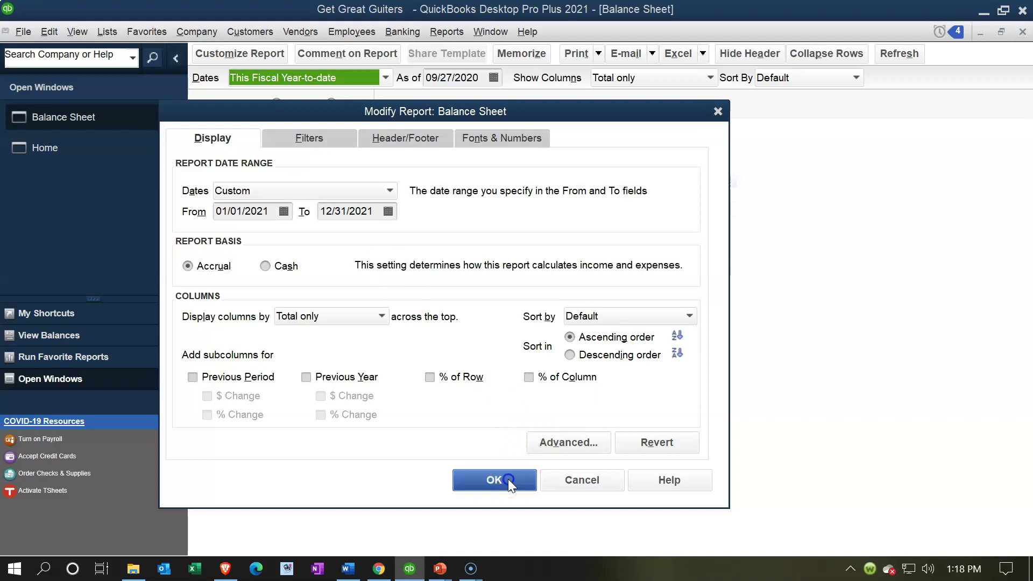
click(508, 479)
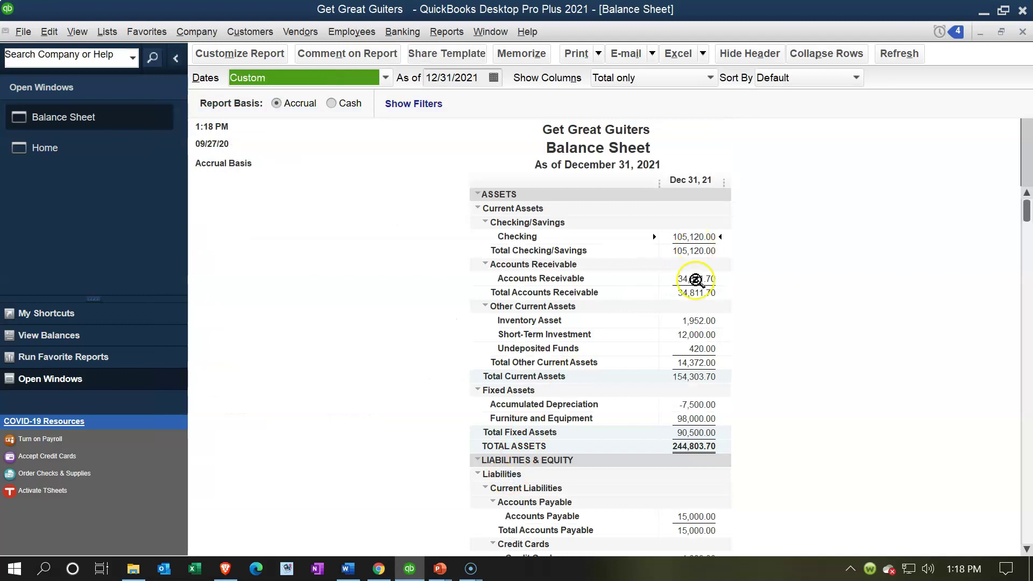
Examine the transactions behind the Undeposited Funds and Accounts Receivable balances on the balance sheet.
double_click(698, 350)
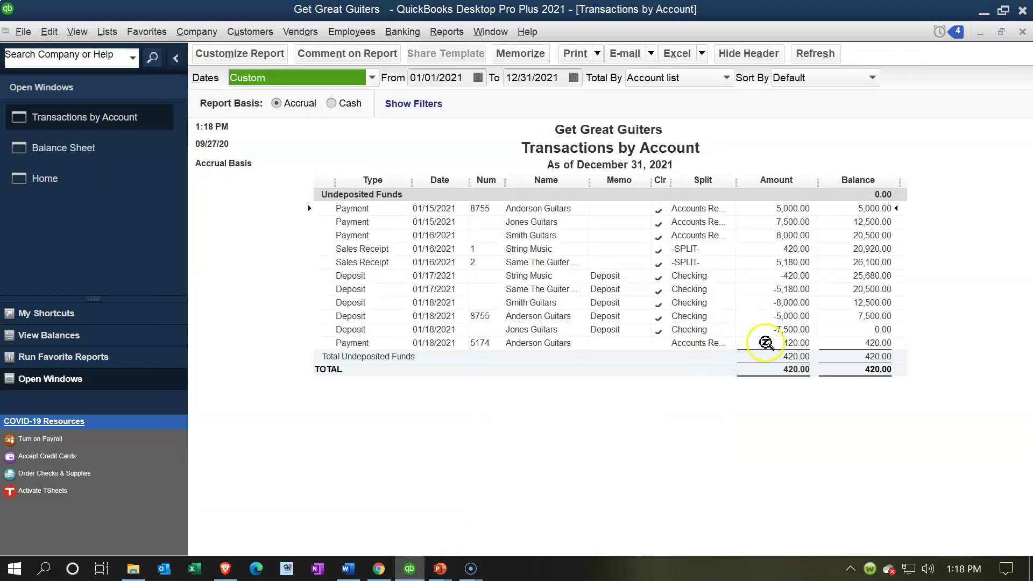
click(1023, 32)
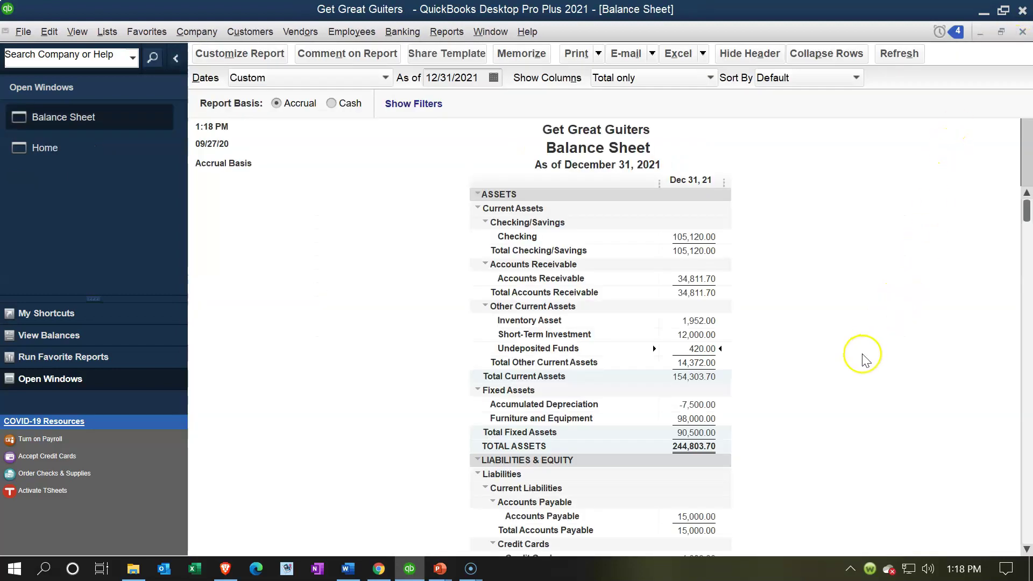
double_click(694, 279)
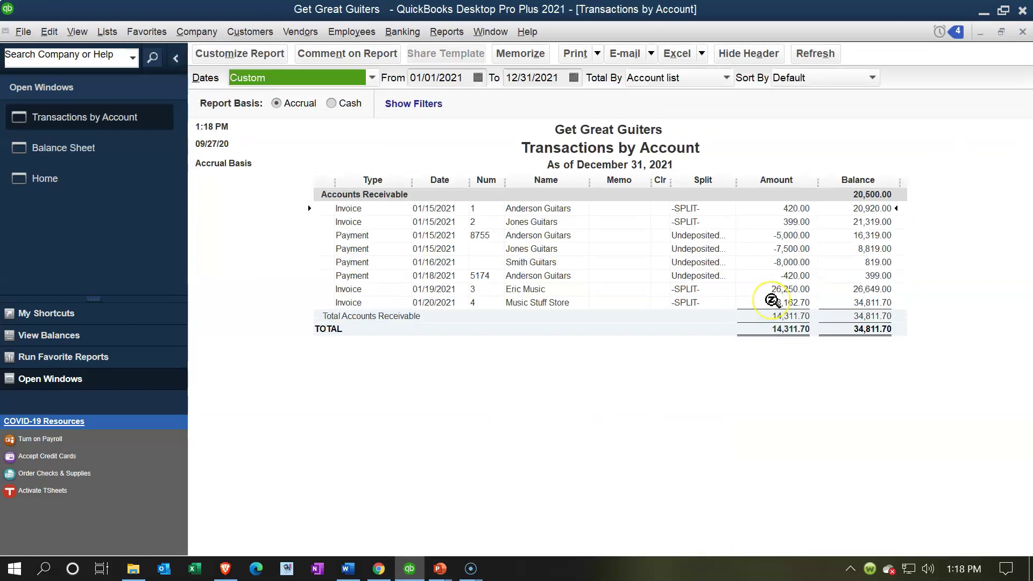
click(783, 276)
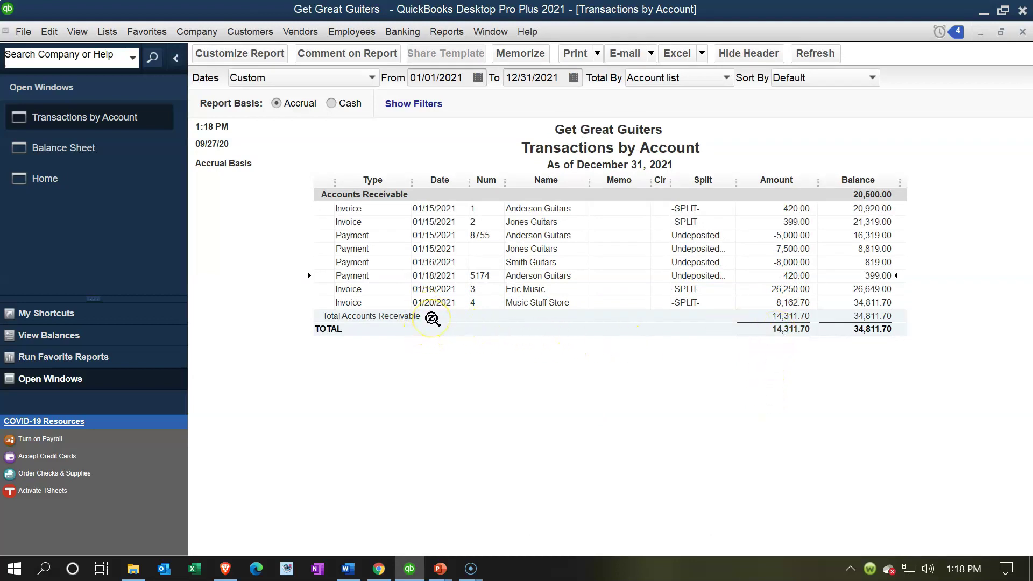
Change the date of the Anderson Guitars payment with check number 5174 to 01/22/2021 and save the change.
double_click(785, 273)
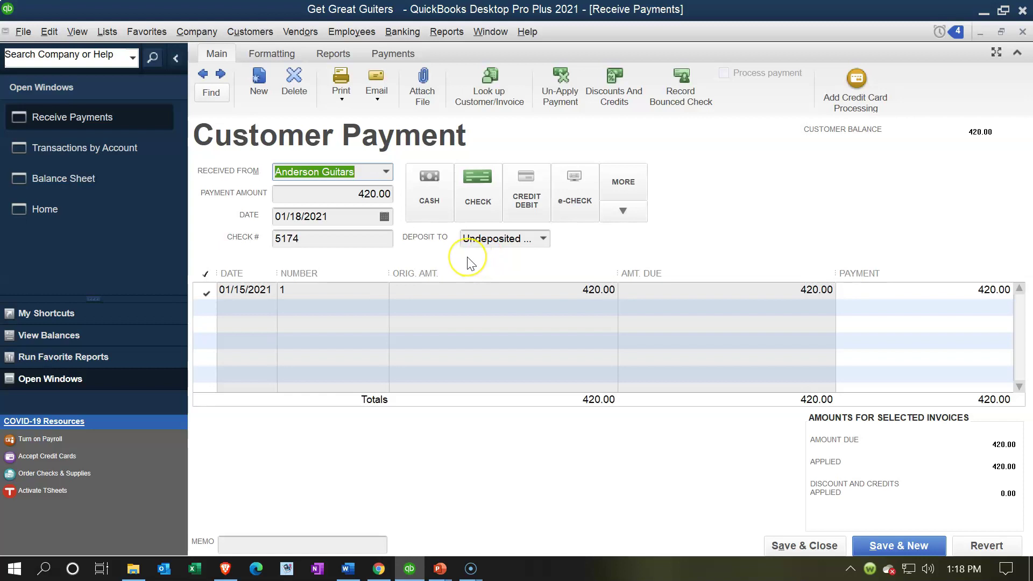
key(Tab)
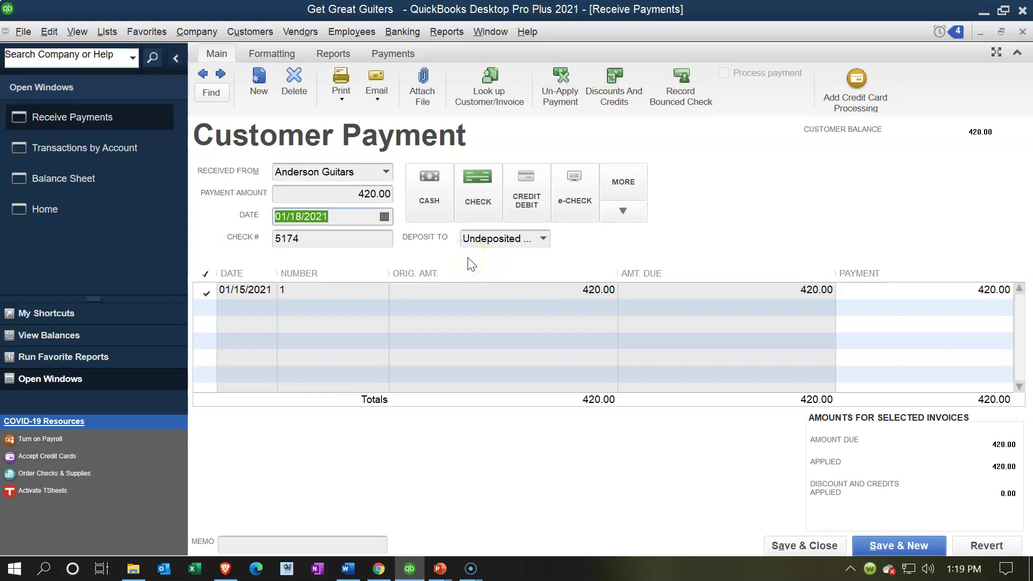
key(plus)
key(plus)
key(plus)
click(790, 547)
click(454, 196)
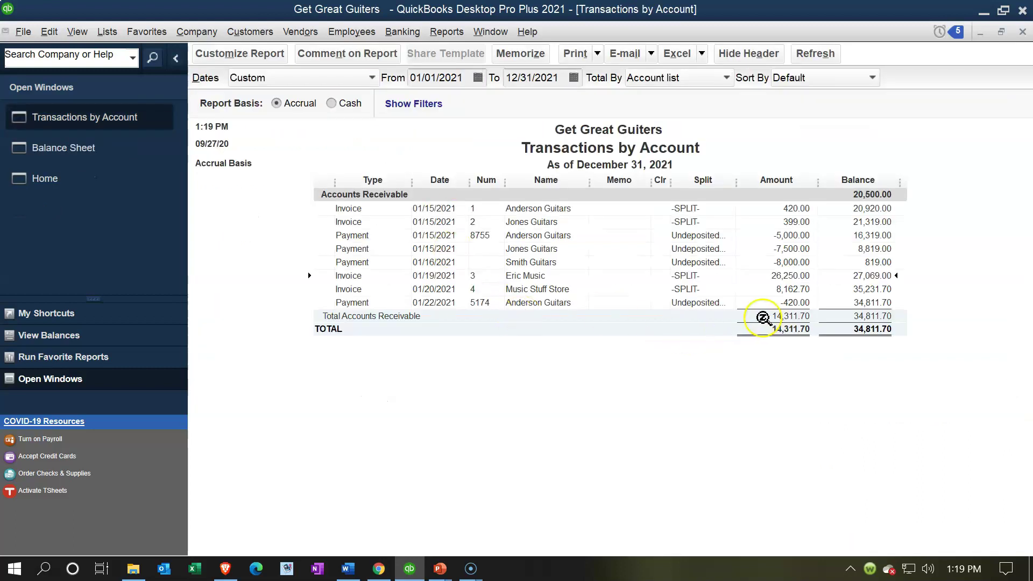
Close the transaction detail and run the Customer Balance Detail report to examine the Anderson Guitars invoice and payment entries.
click(1022, 33)
click(447, 32)
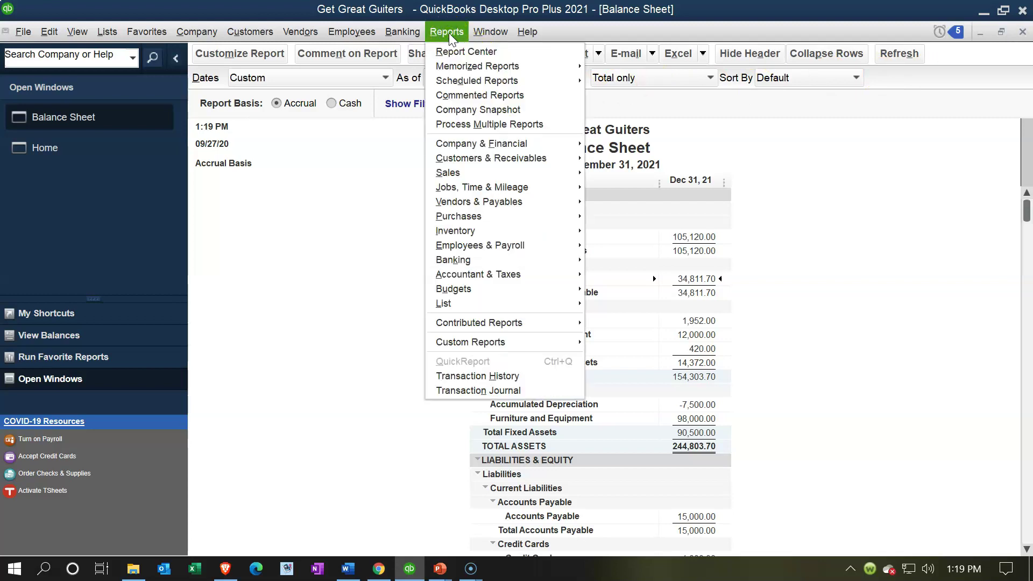
click(525, 161)
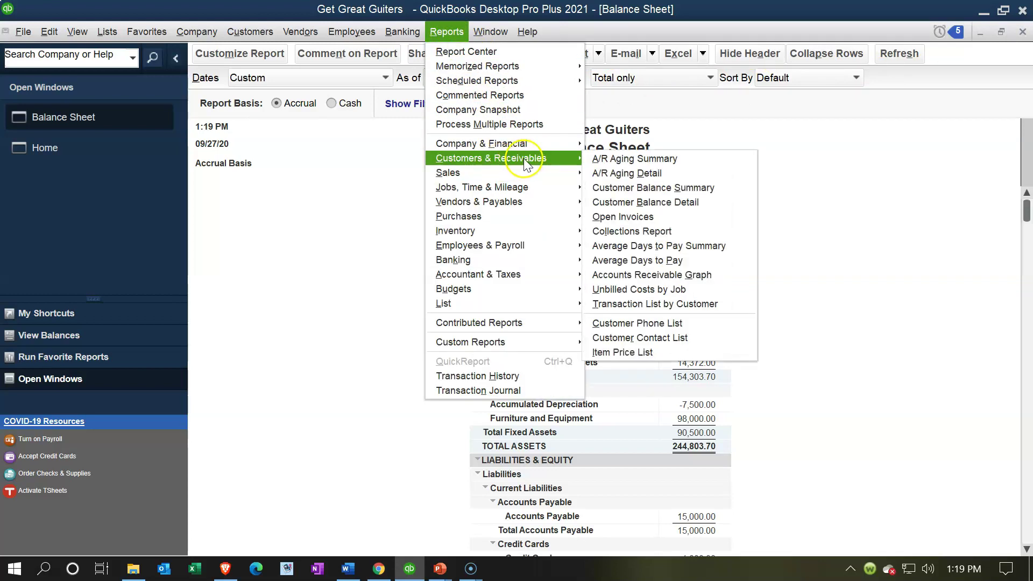
click(607, 203)
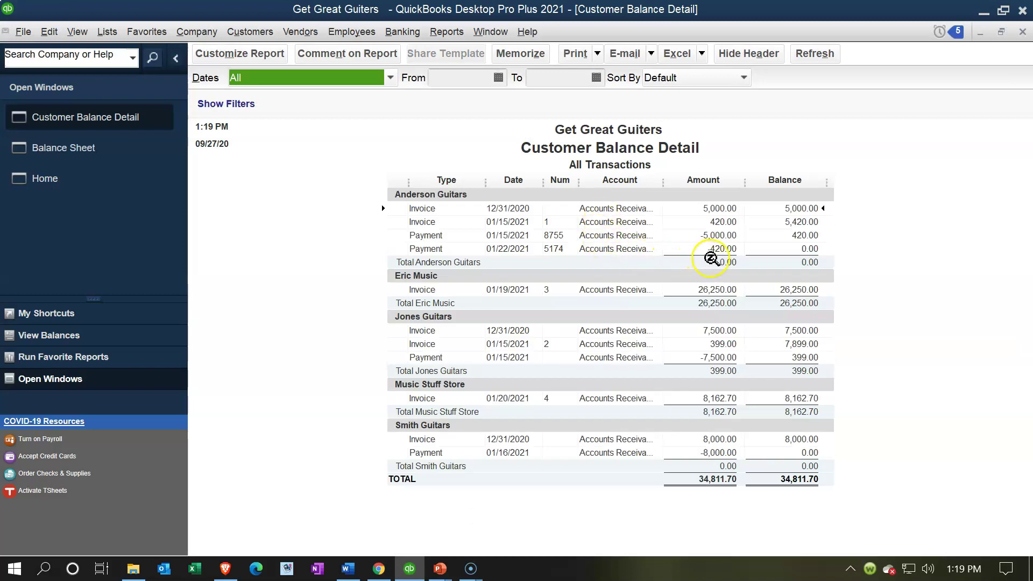
click(711, 259)
click(718, 222)
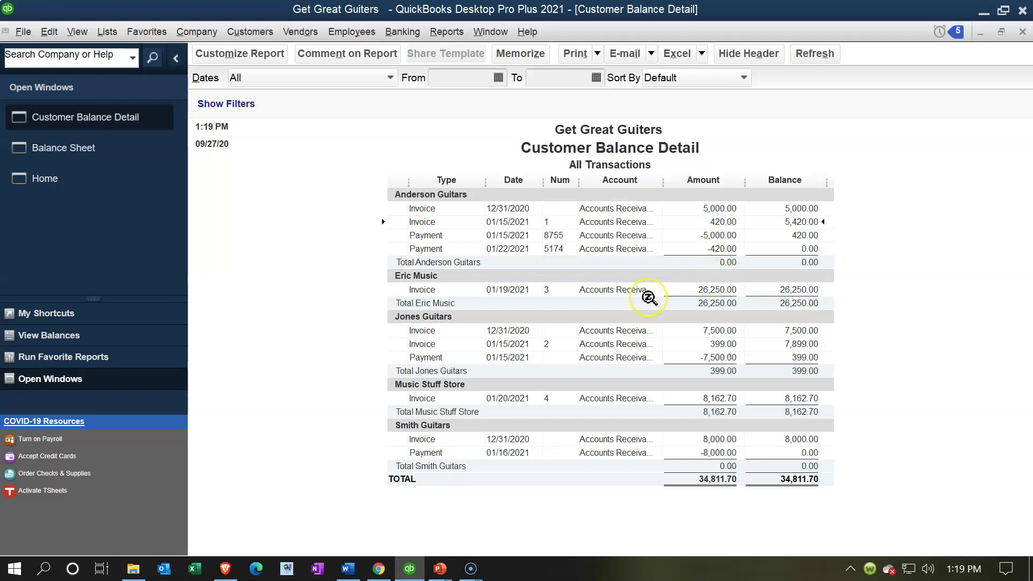
click(76, 190)
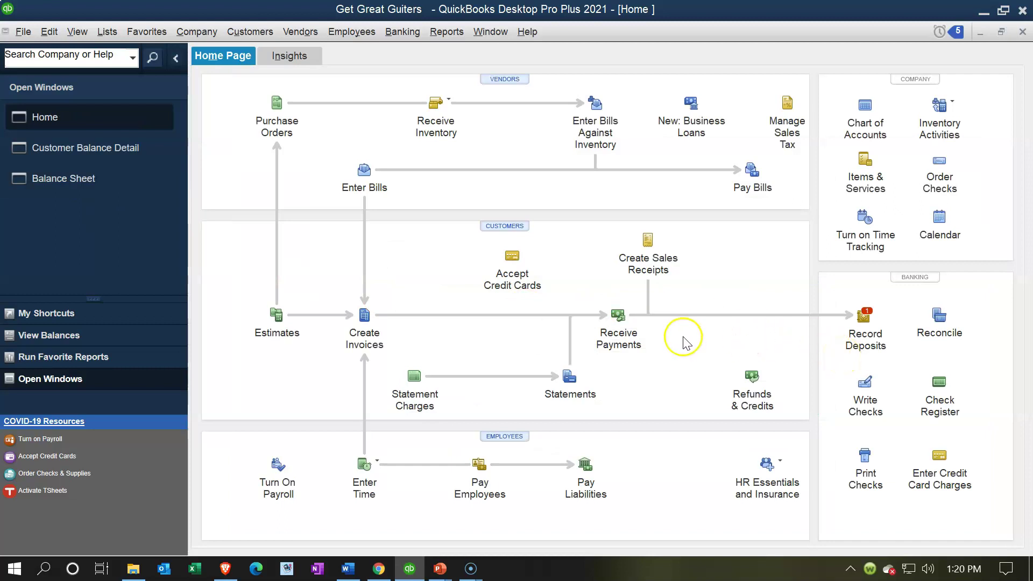
click(618, 317)
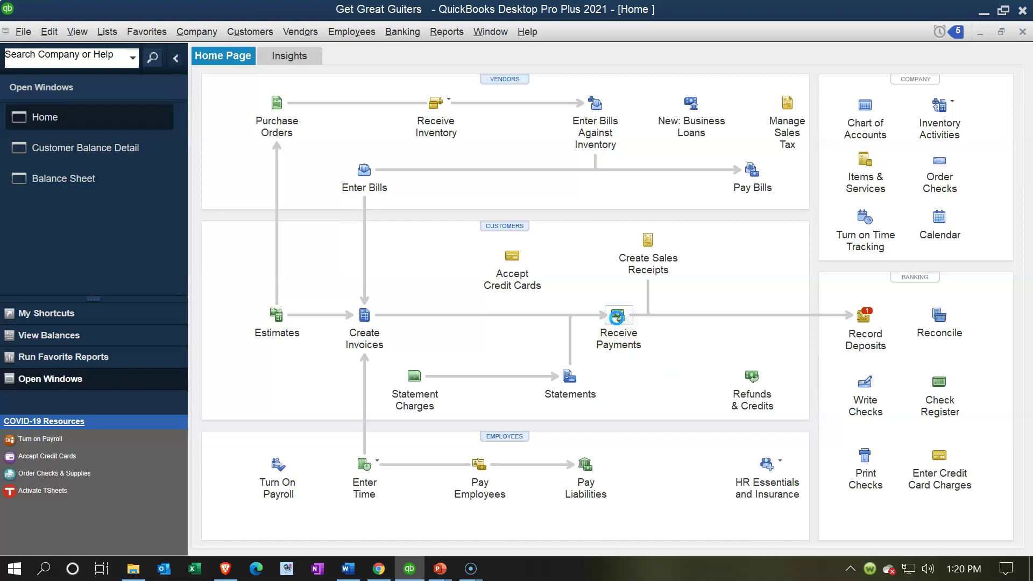
click(500, 275)
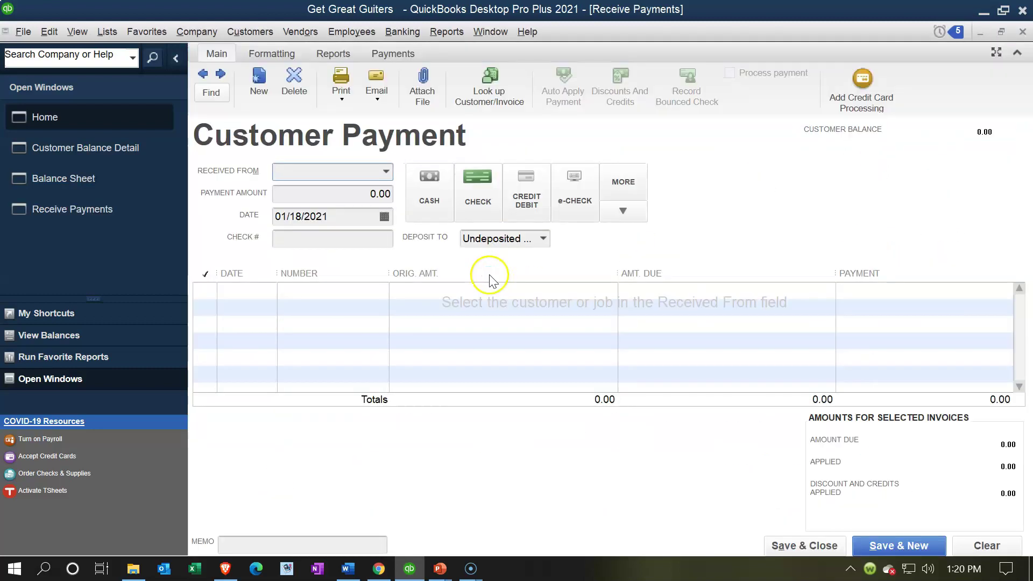
text(Eric Music)
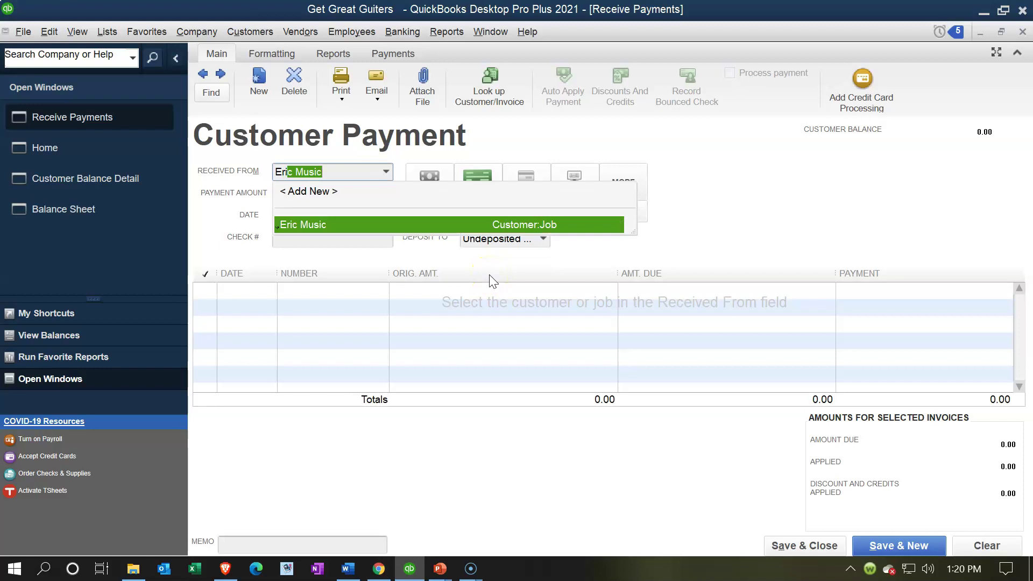
key(Tab)
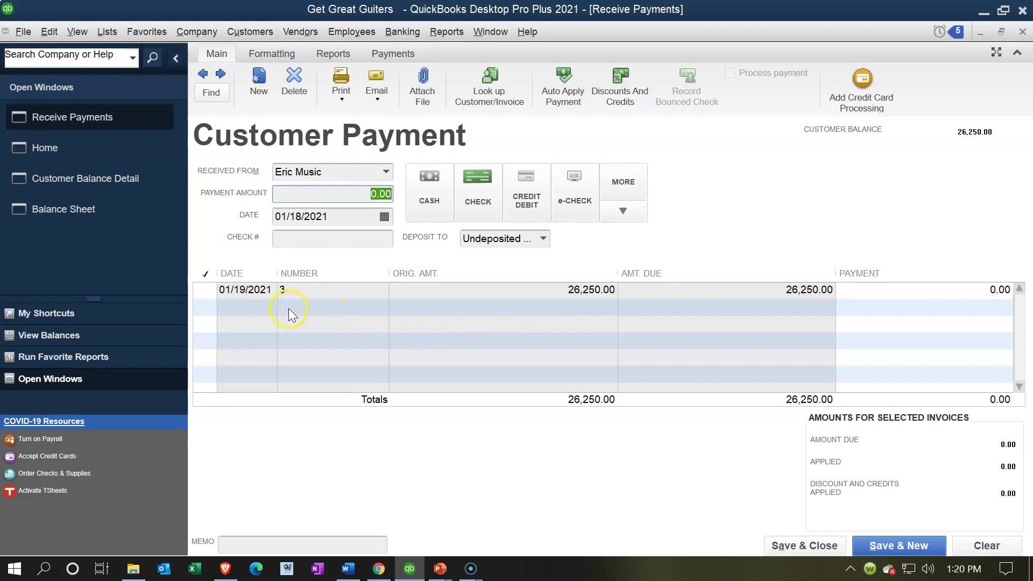
click(206, 293)
Date the Eric Music payment 01/21/2021, then save and close it.
click(353, 215)
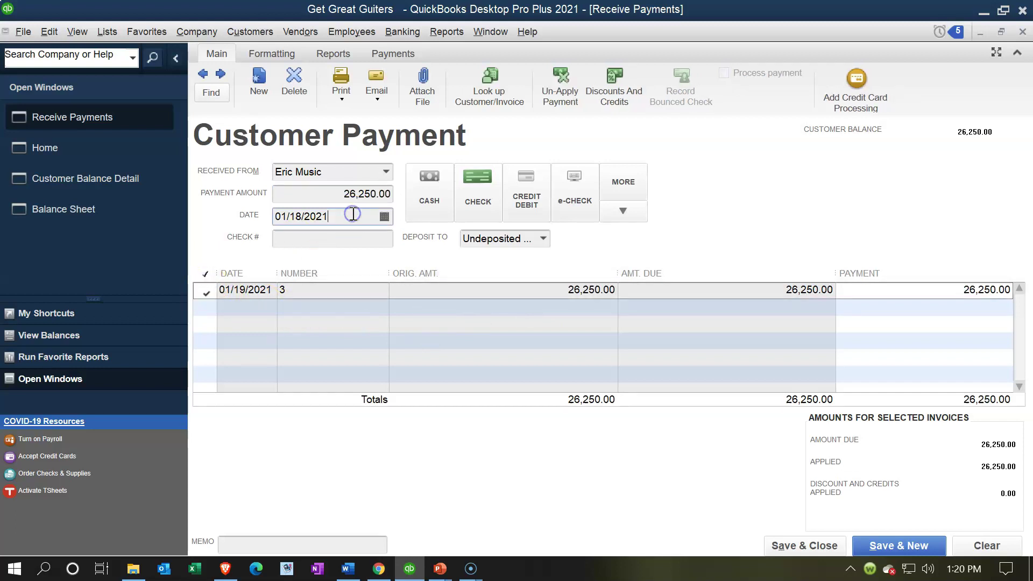
key(plus)
key(plus)
key(plus)
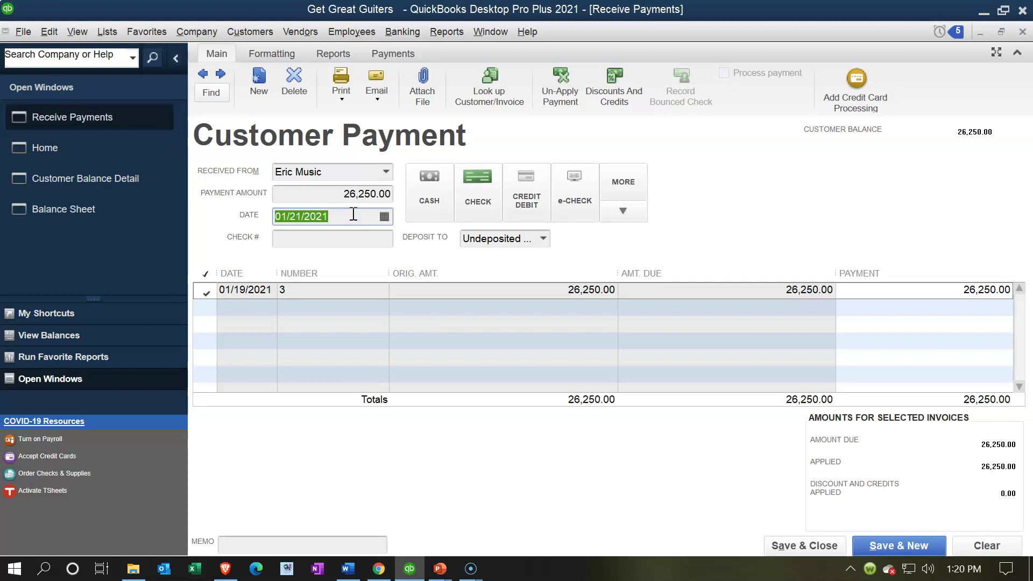
key(Tab)
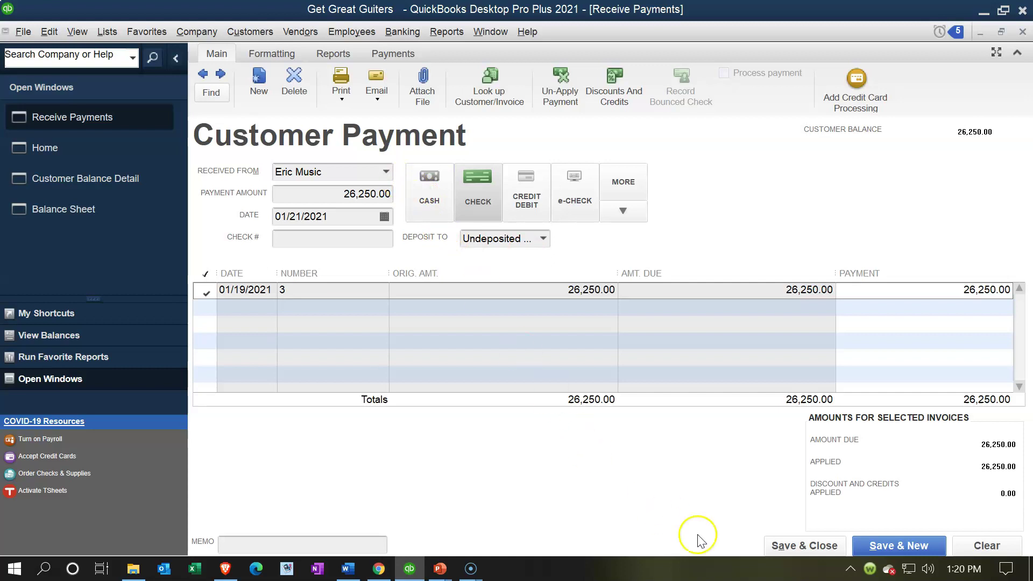
click(783, 545)
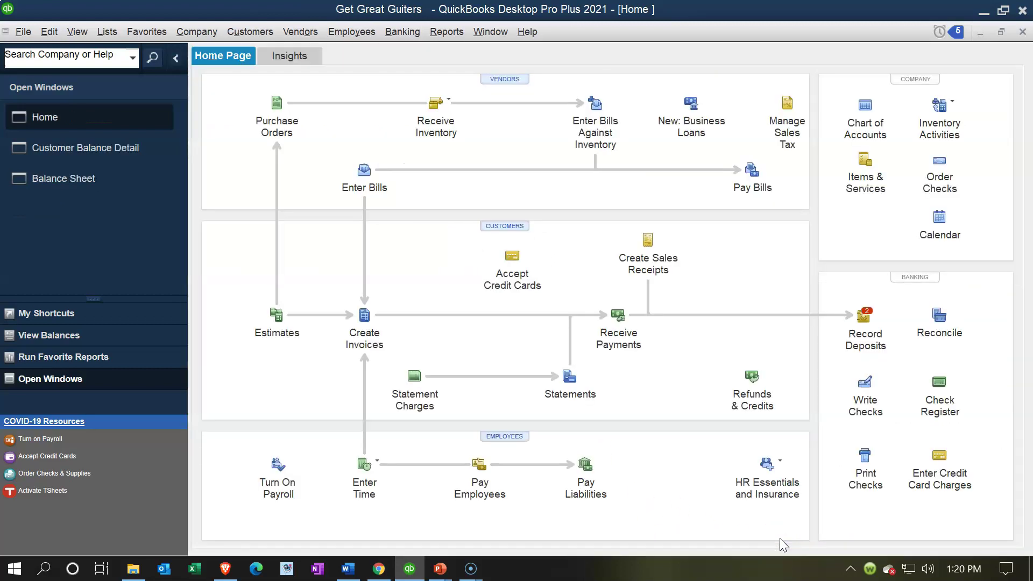
click(93, 184)
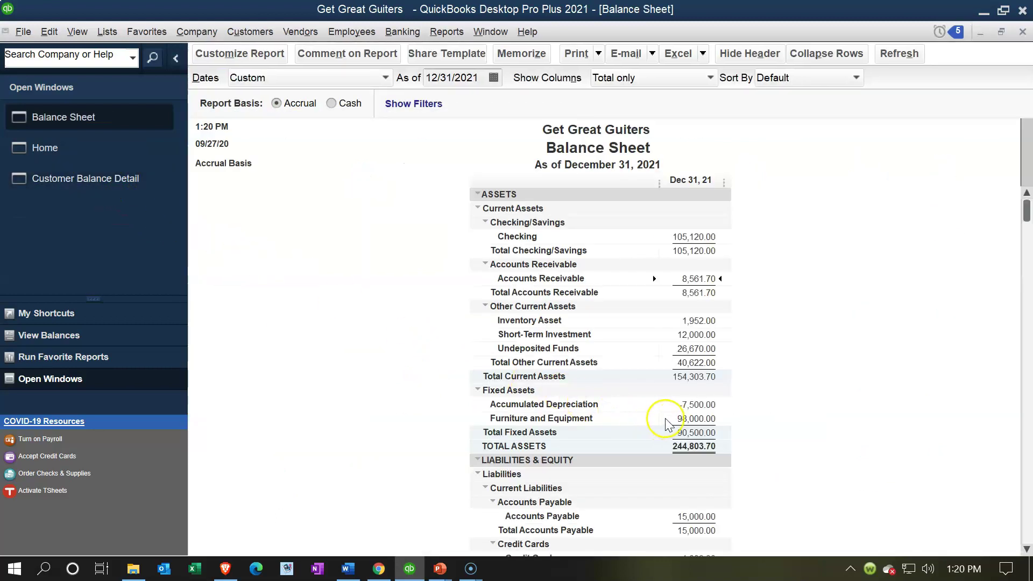
double_click(688, 350)
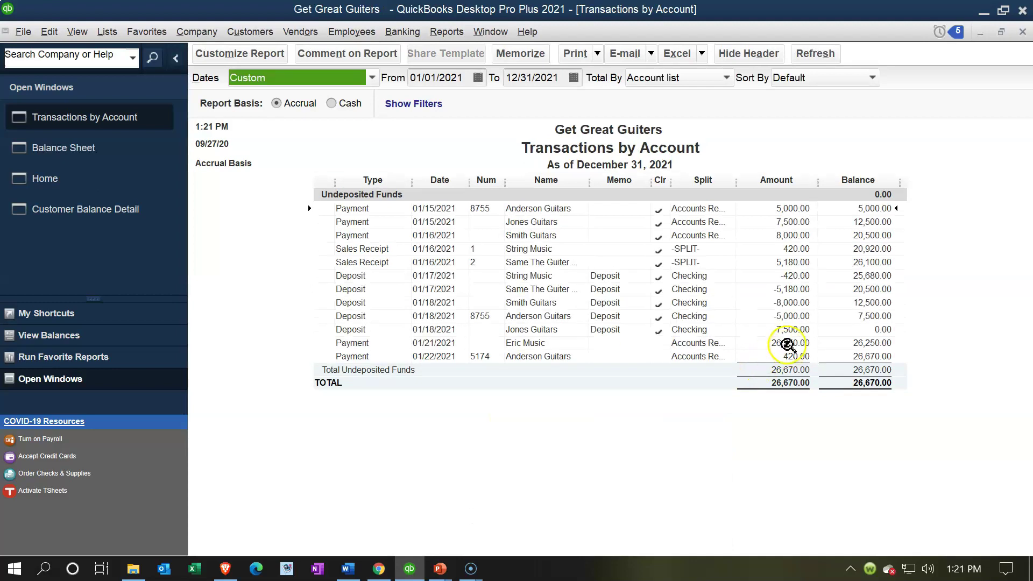
click(787, 342)
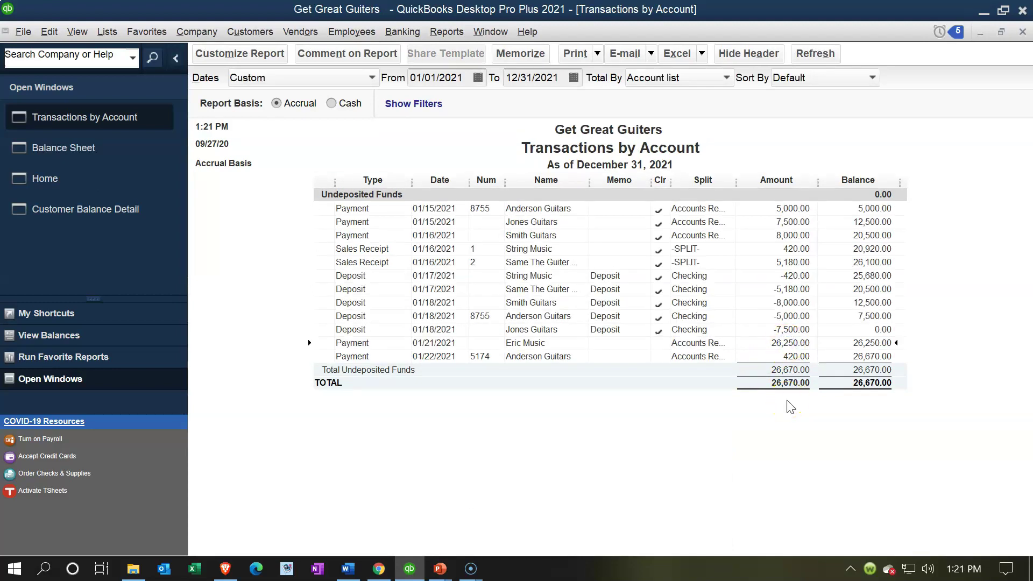
Open the Eric Music payment from the transaction detail, change its date to 01/23/2021 and save the change.
double_click(780, 343)
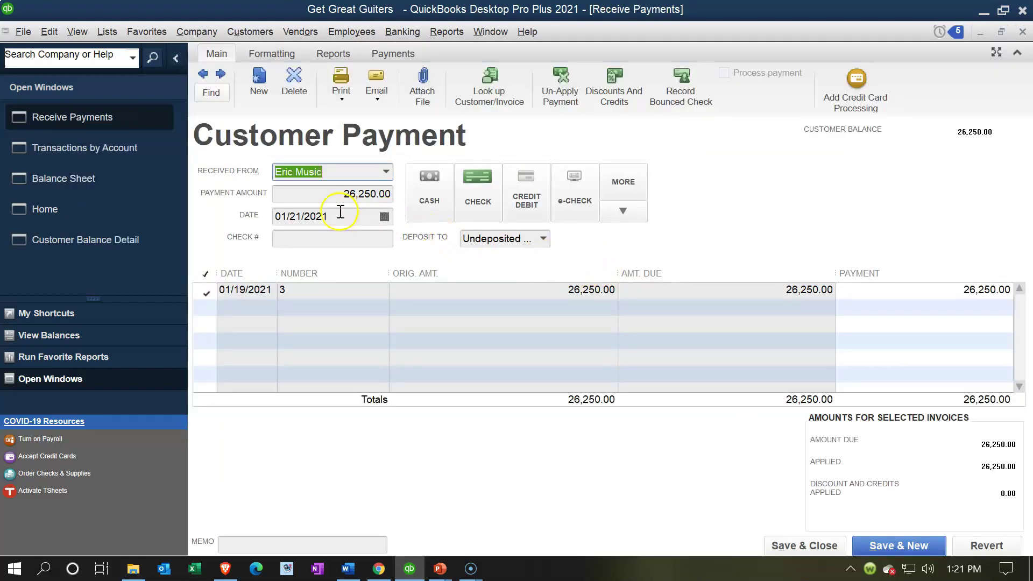
click(337, 212)
key(plus)
key(plus)
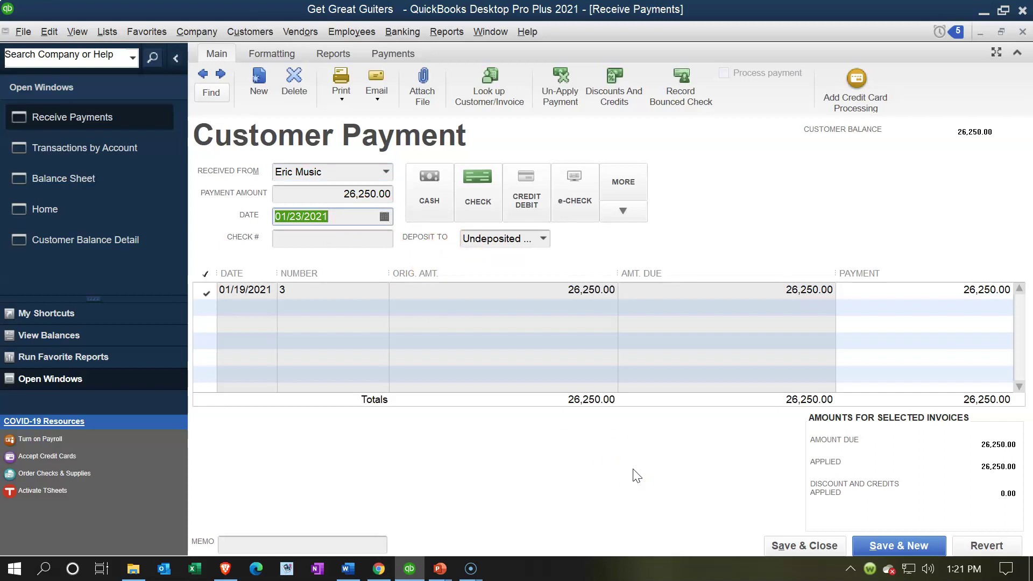
click(822, 552)
click(438, 204)
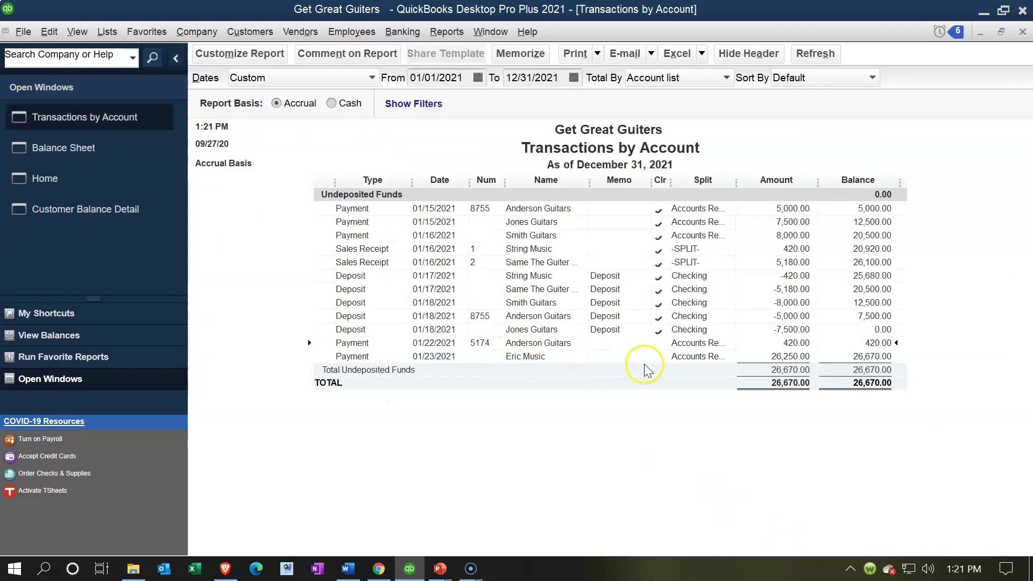
Examine the transactions behind the Accounts Receivable balance and the Eric Music entries in the Customer Balance Detail report.
click(1023, 32)
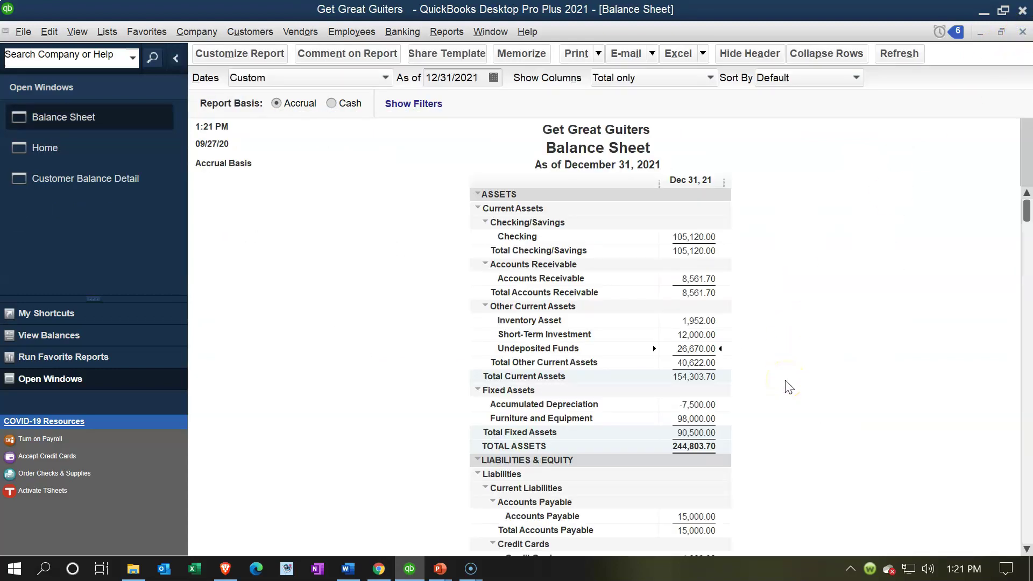
double_click(701, 278)
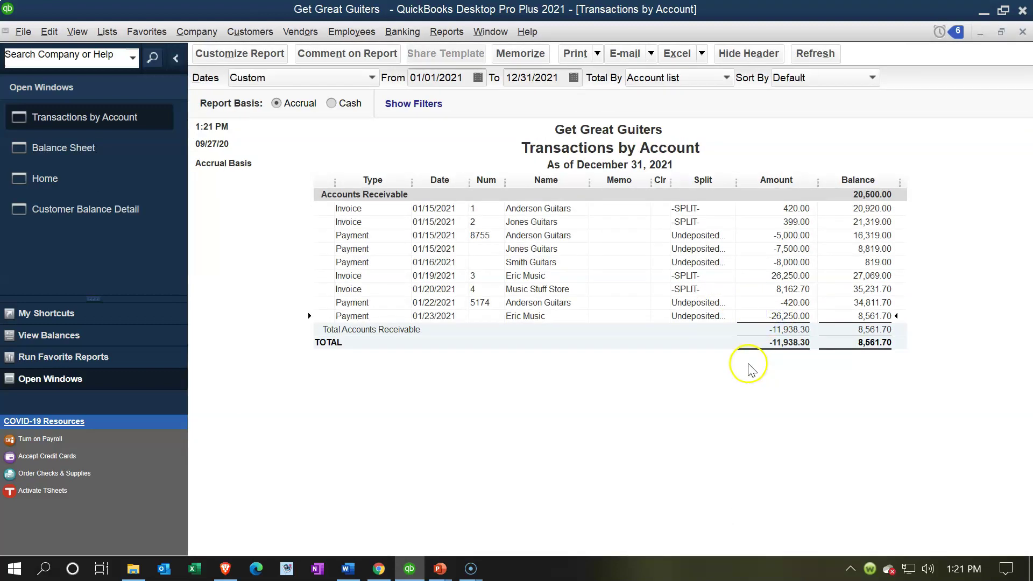
click(1022, 31)
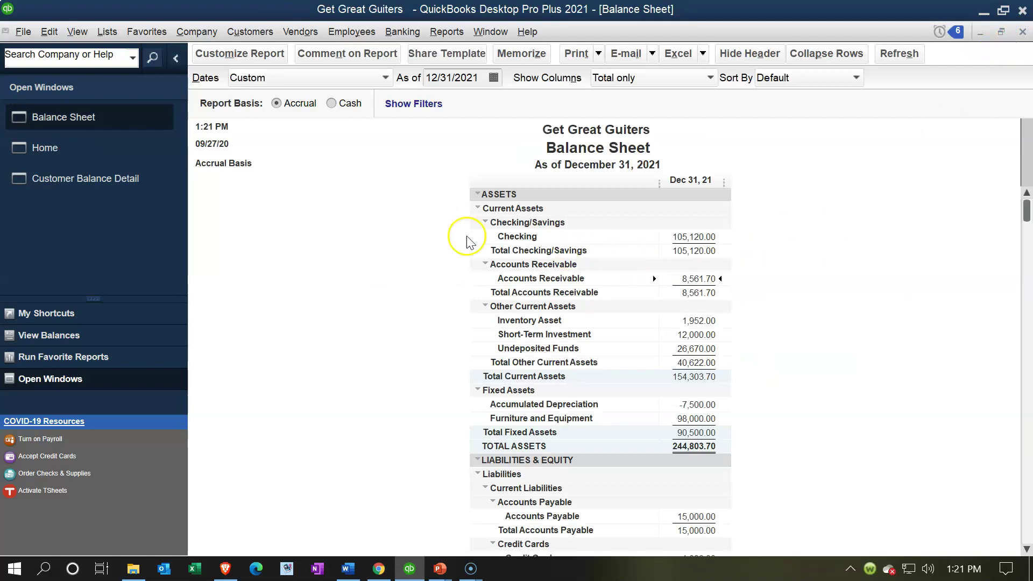
click(104, 188)
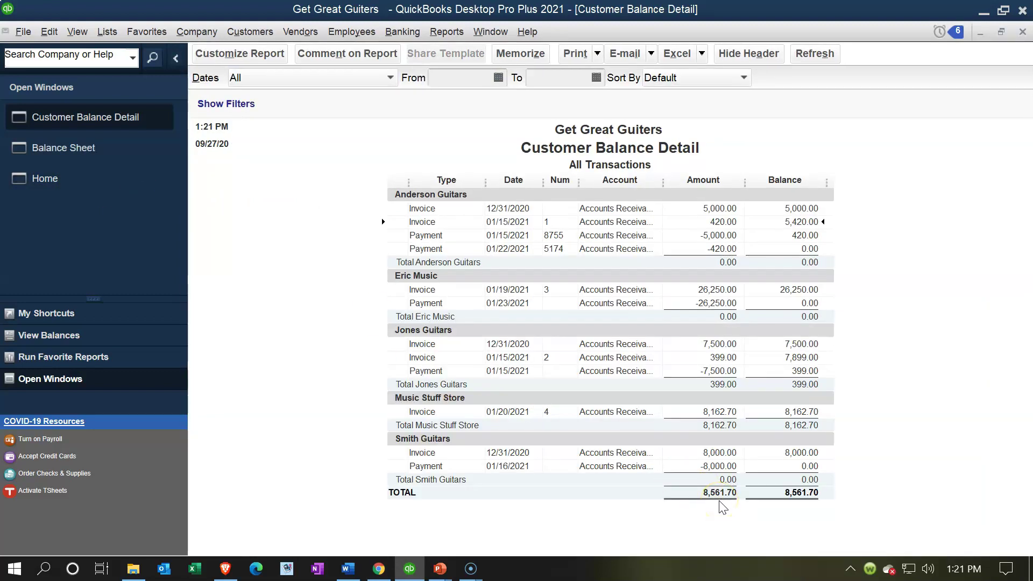
click(717, 315)
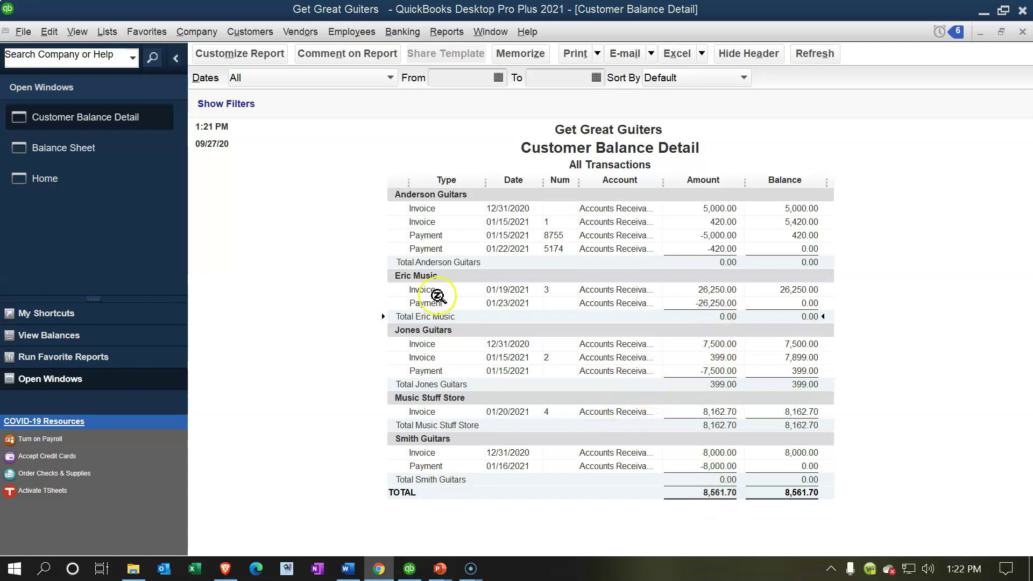
Start a bank deposit that includes the Anderson Guitars payment of 420.00 and the Eric Music payment of 26,250.00.
click(64, 180)
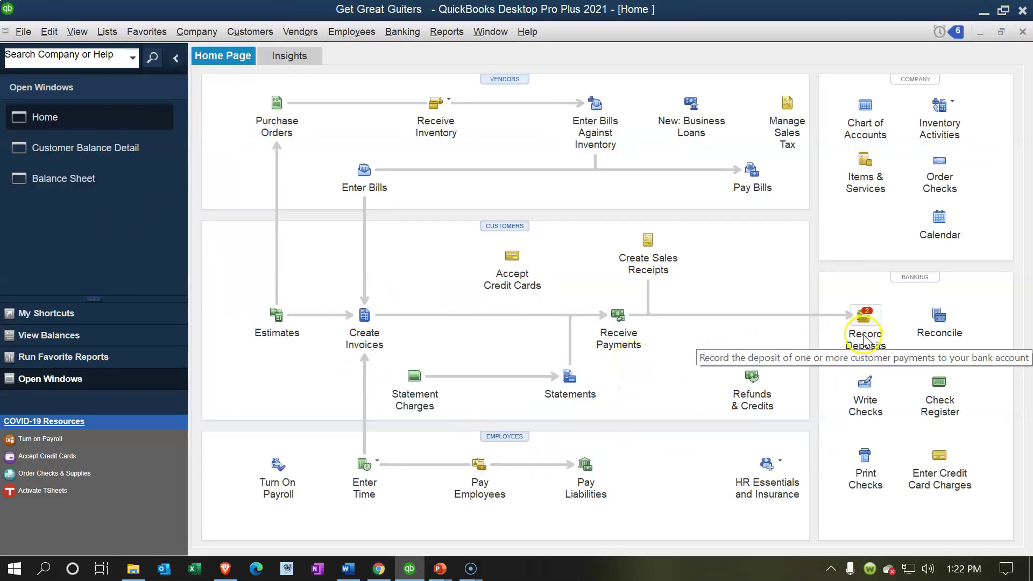
click(872, 301)
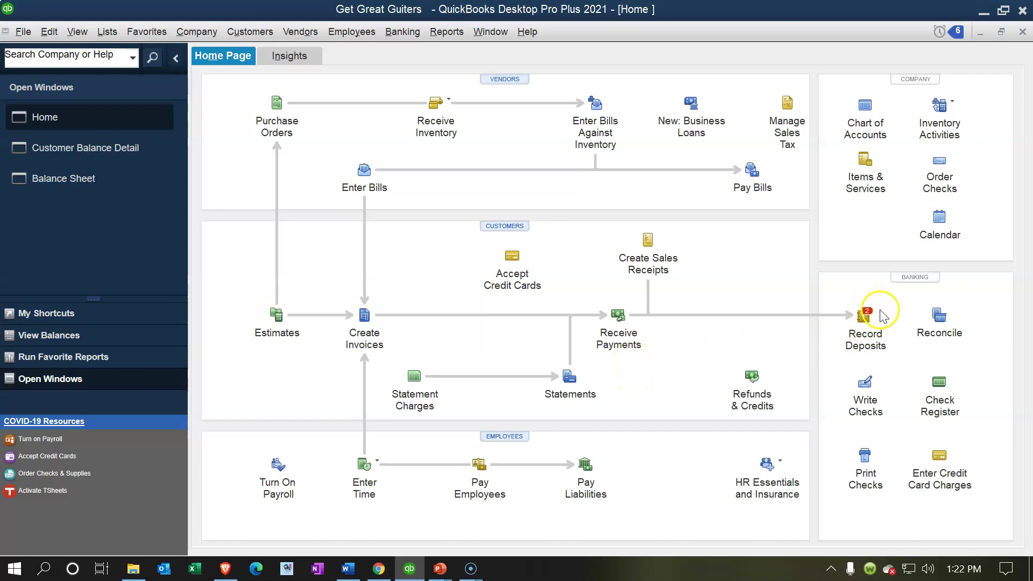
click(873, 320)
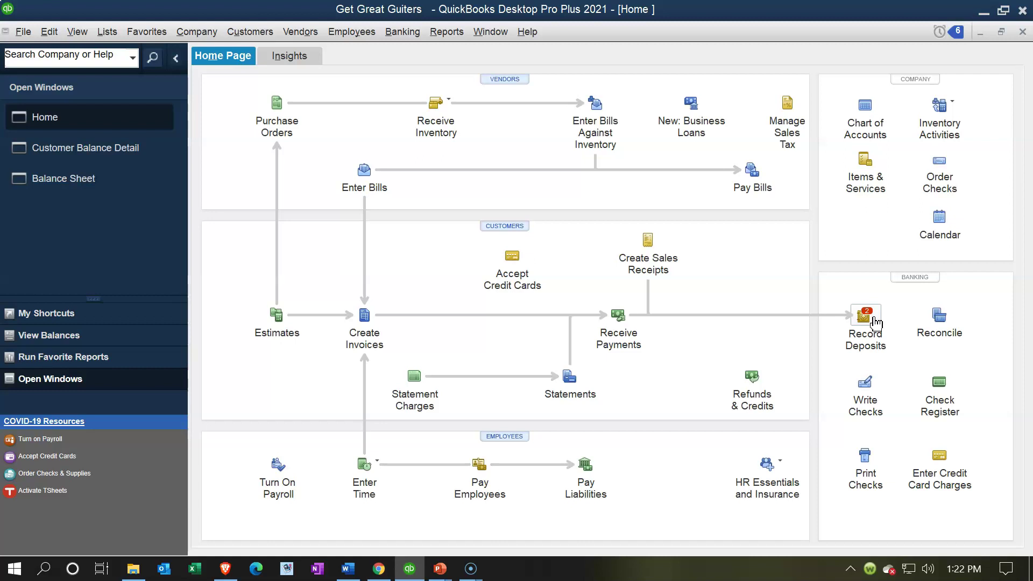
click(876, 348)
click(871, 338)
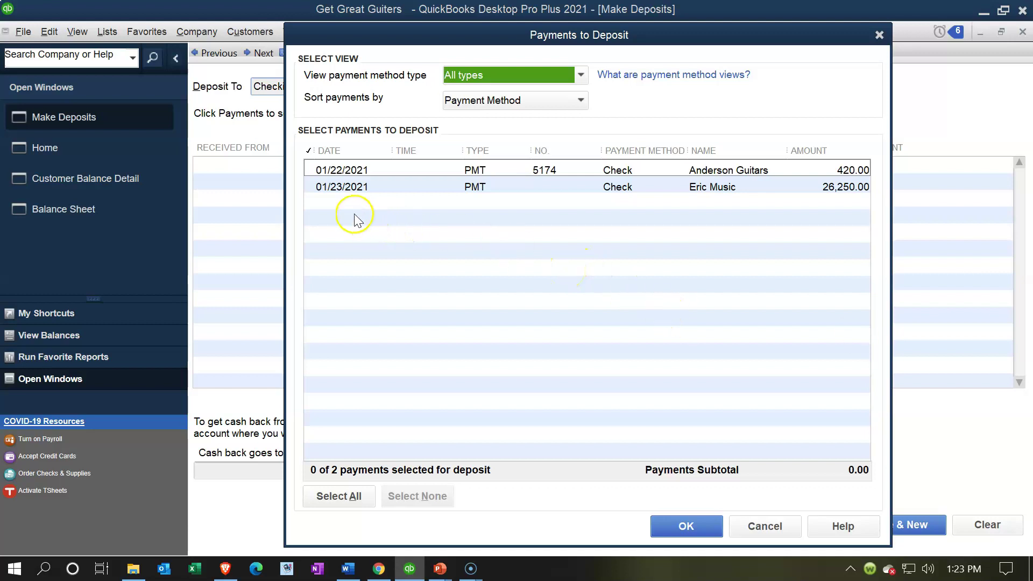
click(312, 168)
click(313, 184)
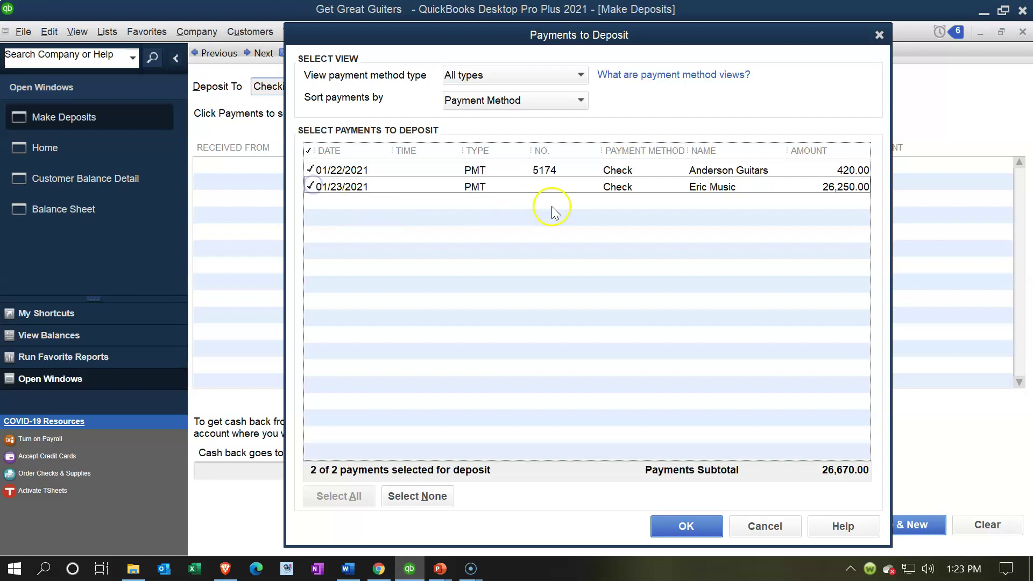
click(716, 524)
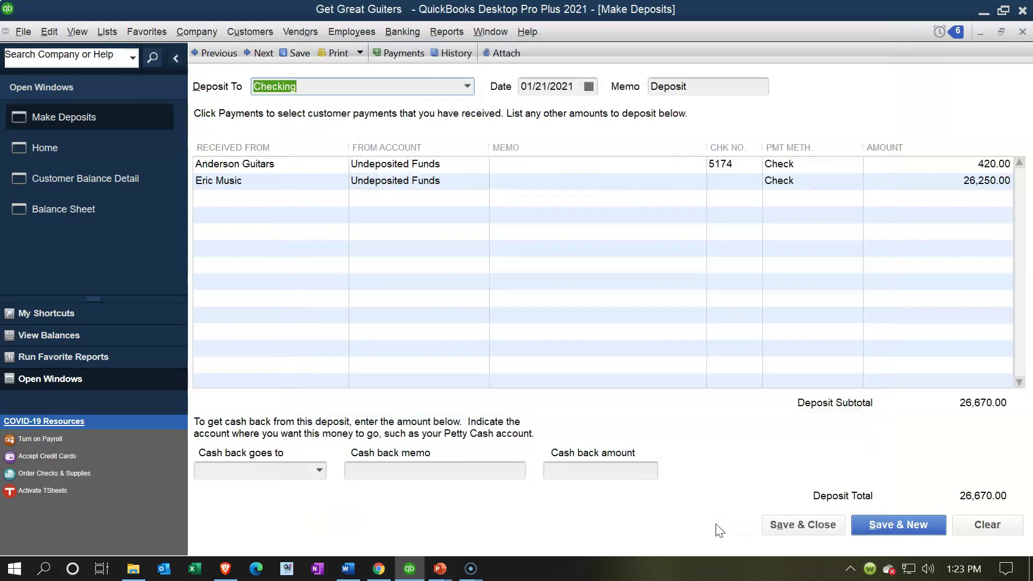
Date the deposit to the Checking account 01/23/2021, then save and close it.
key(Tab)
key(plus)
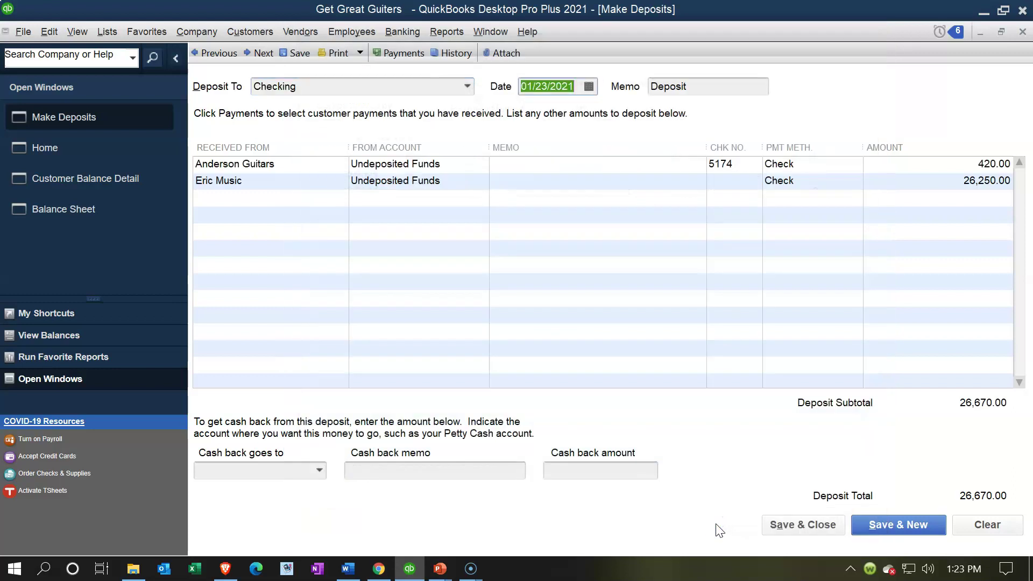
key(Tab)
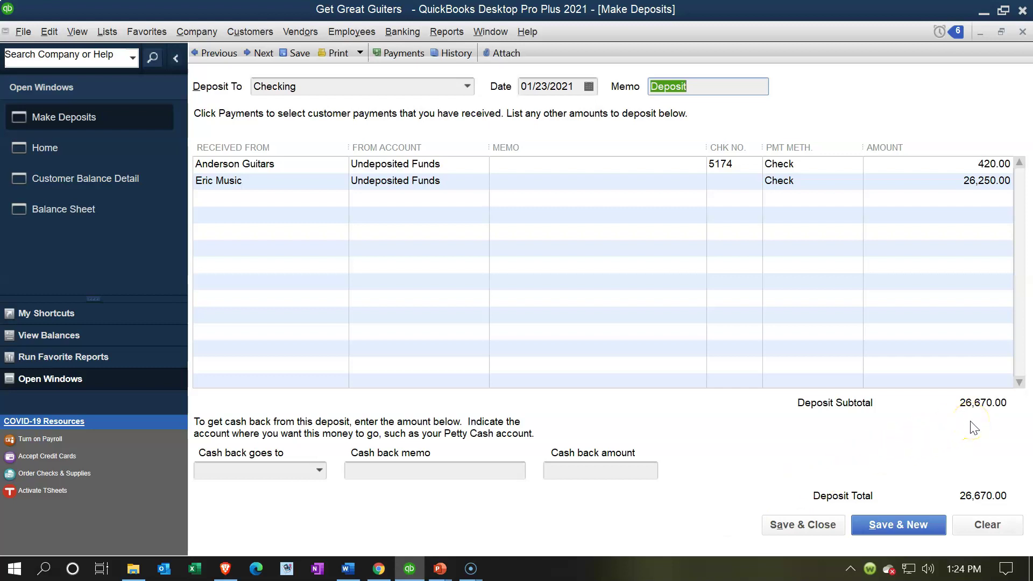
click(810, 526)
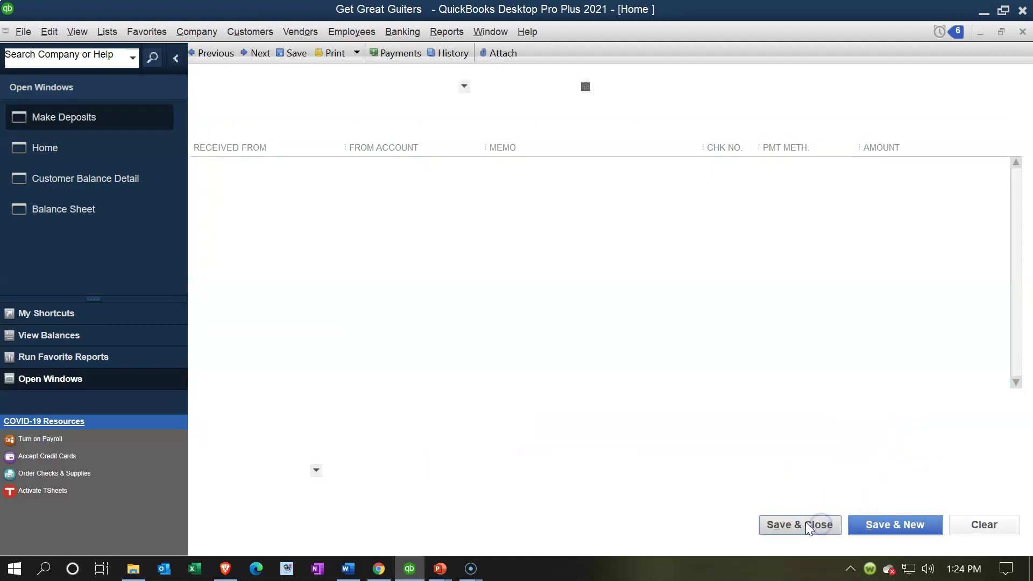
Examine the Checking account transactions behind the balance sheet and the details of the 01/23/2021 deposit, then close both.
click(82, 179)
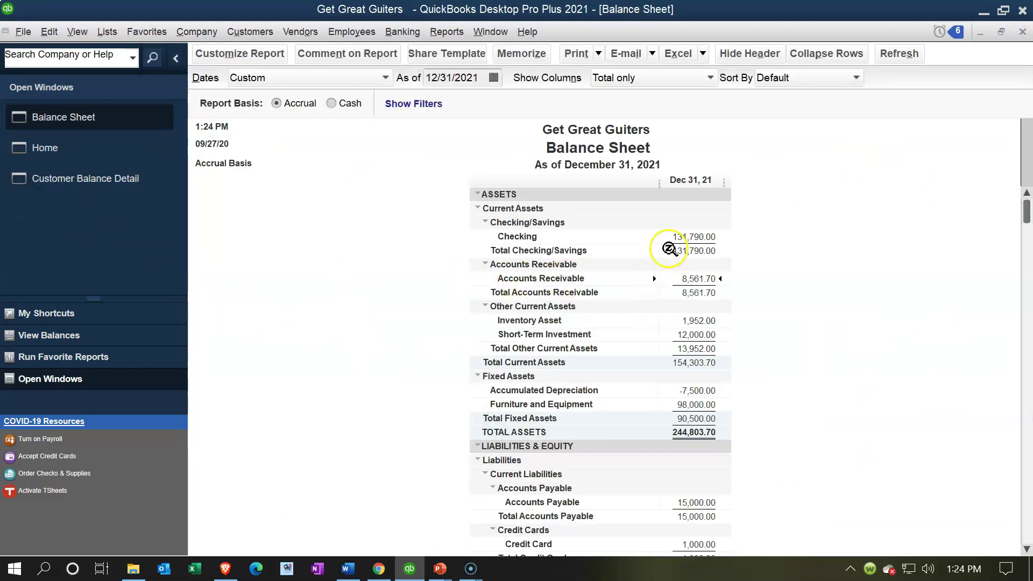
double_click(683, 237)
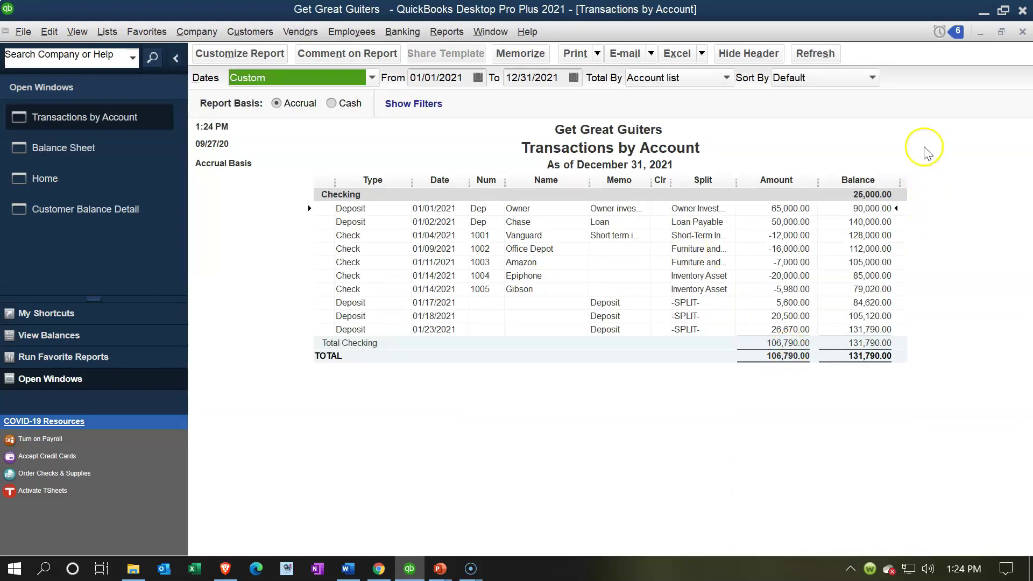
double_click(776, 329)
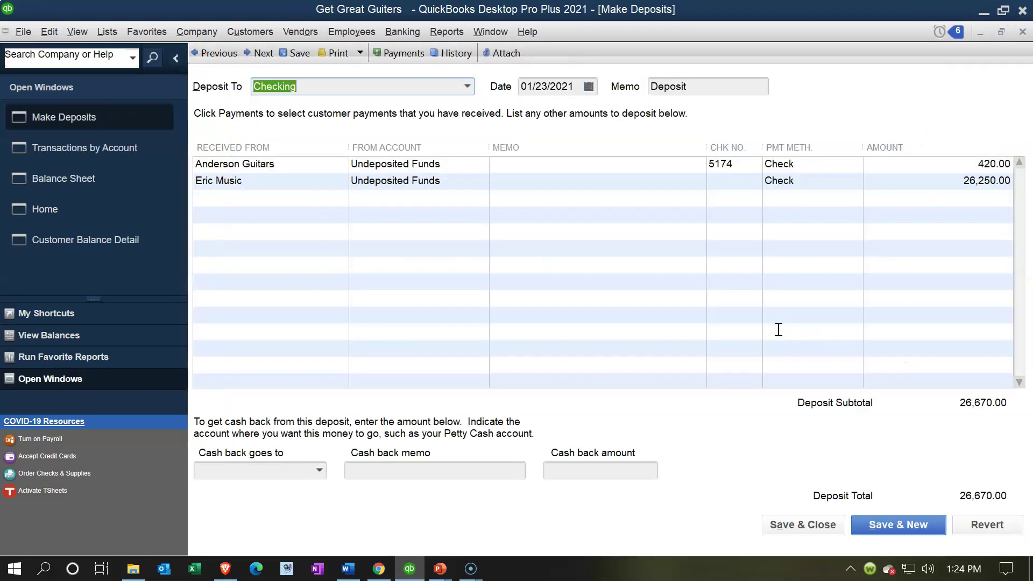
click(1023, 33)
click(1023, 32)
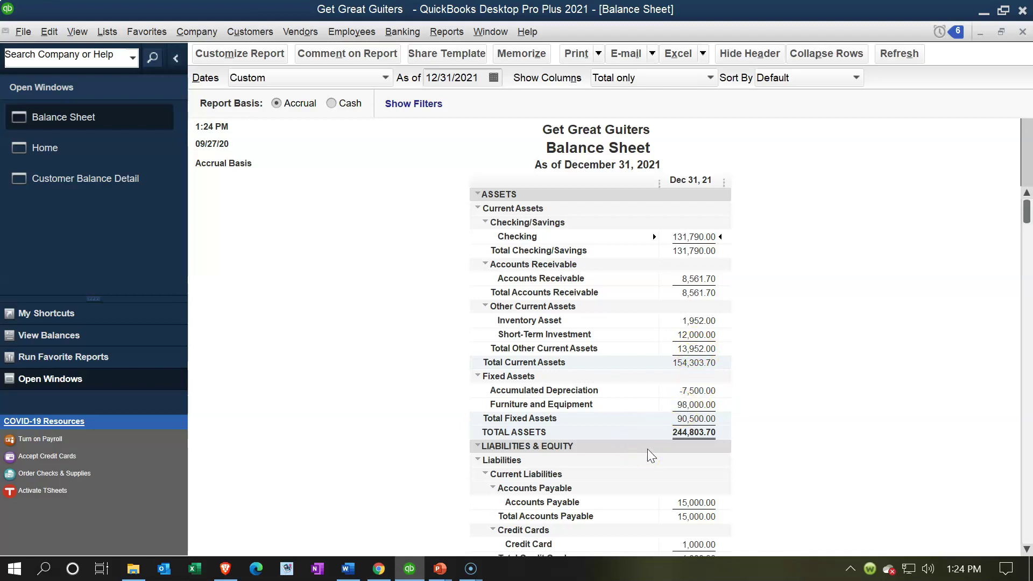
Run the Trial Balance report for the period from 01/01/2021 to 12/31/2021.
click(447, 32)
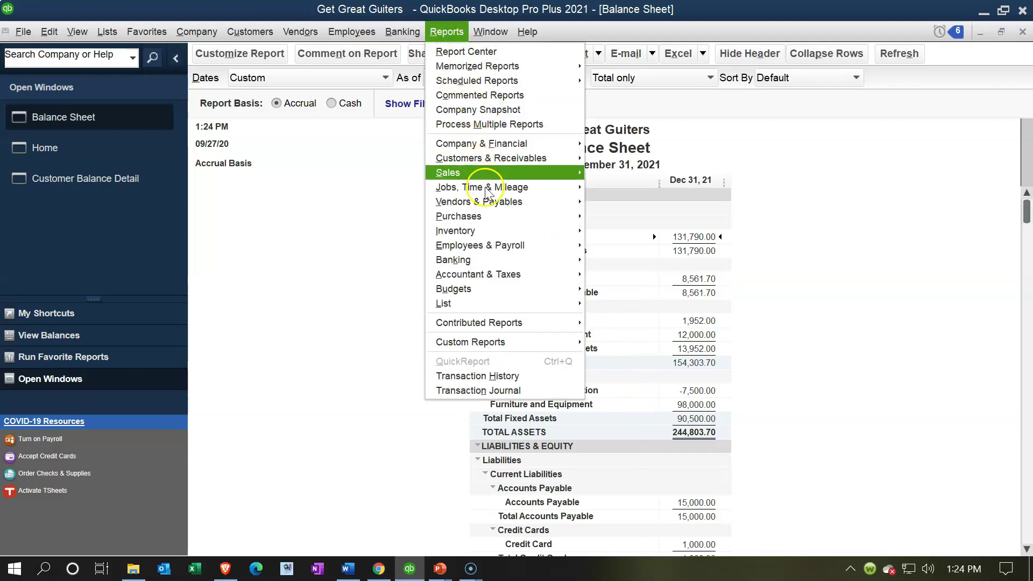
mouse_move(492, 257)
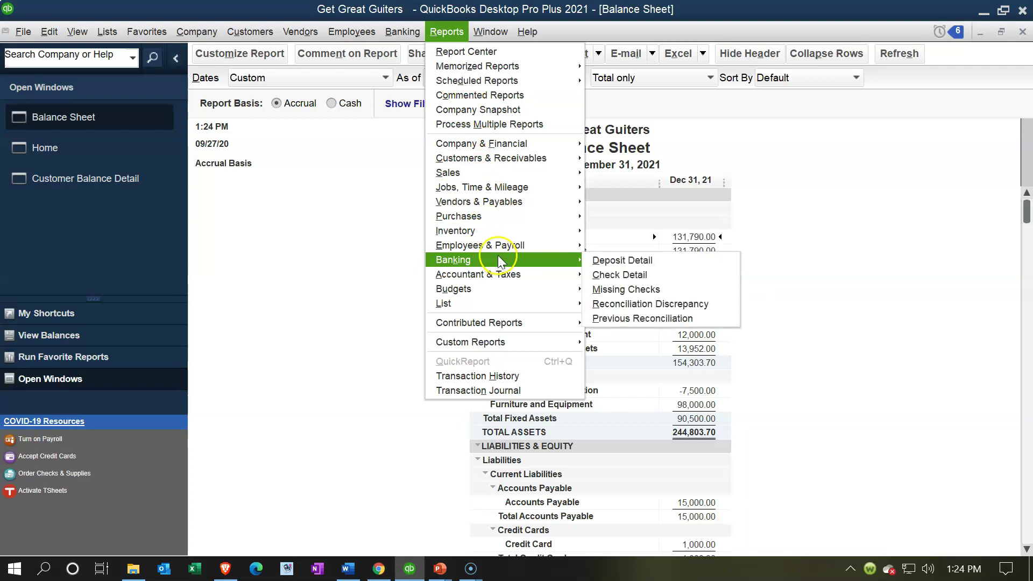
mouse_move(517, 275)
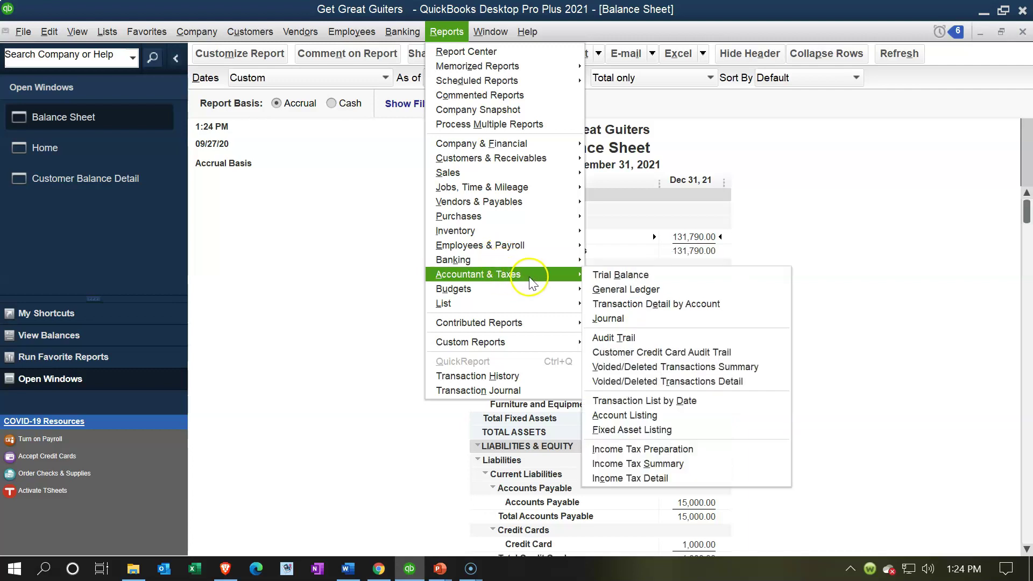
click(592, 276)
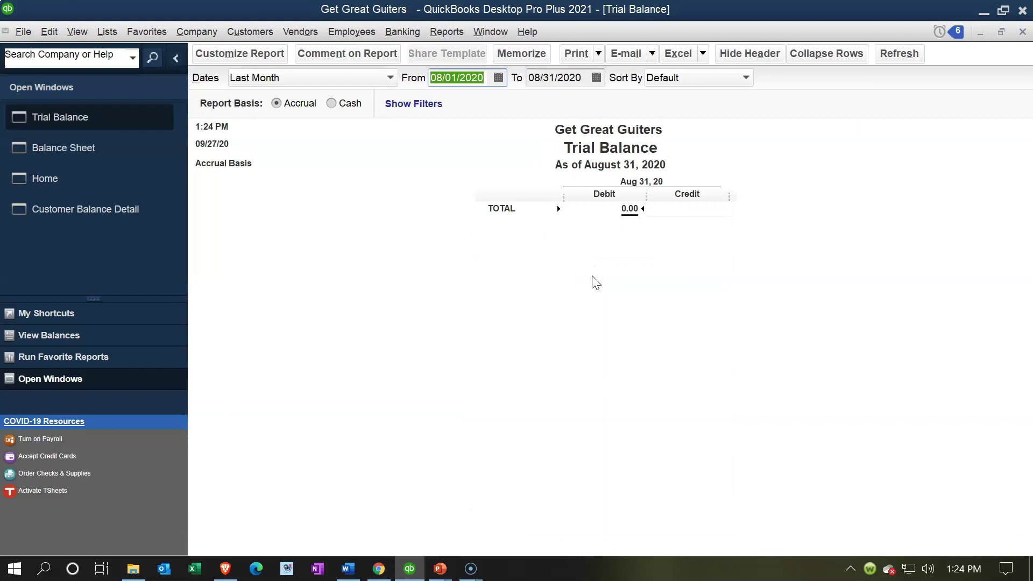
text(0101)
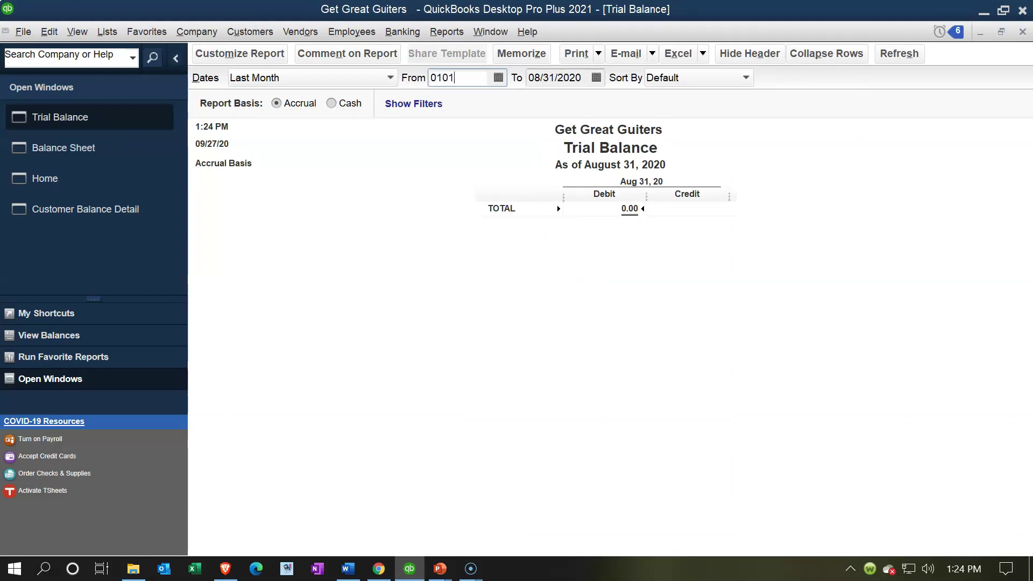
key(Tab)
text(1)
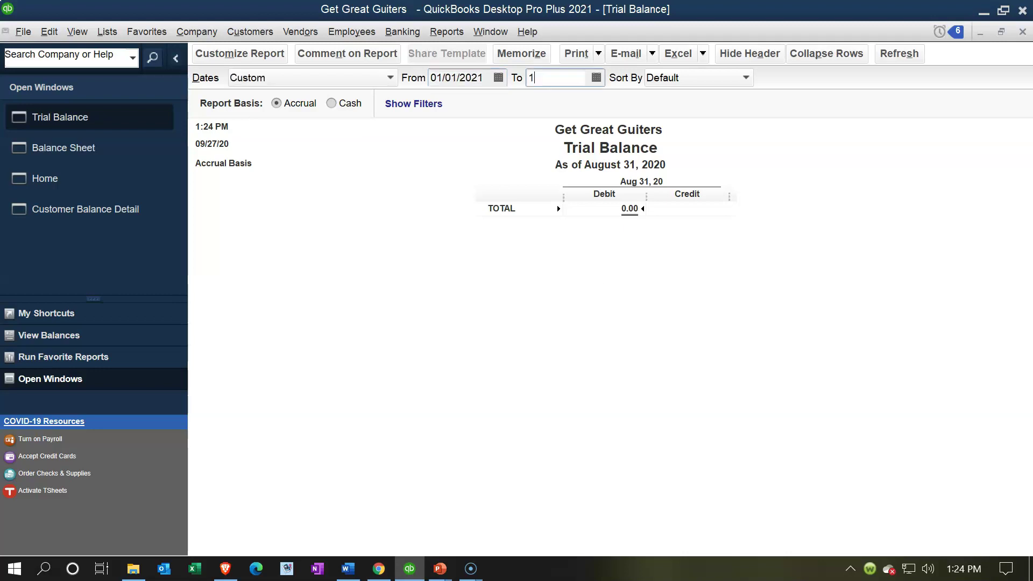
text(2/31/2021)
key(Tab)
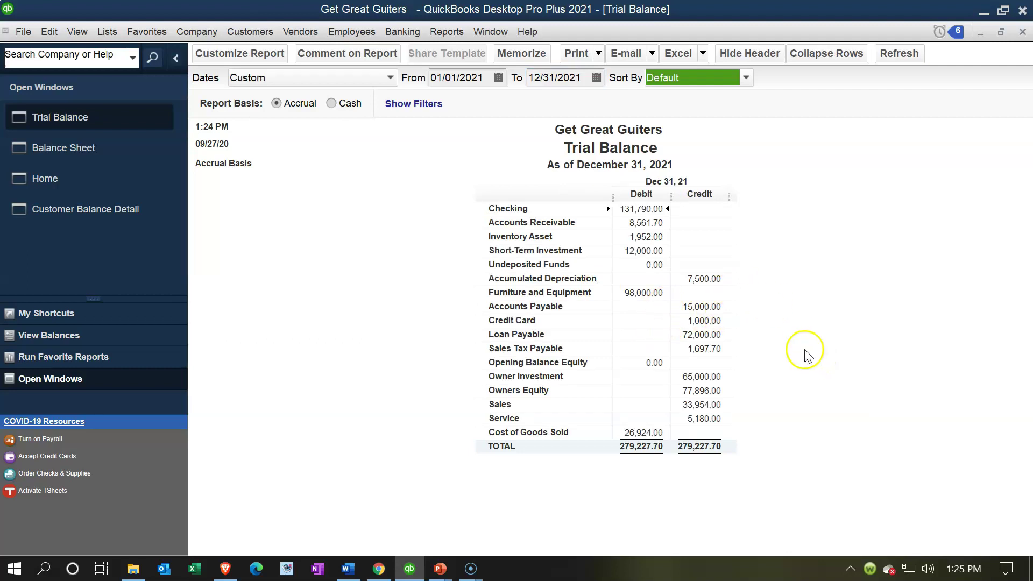
Examine the Undeposited Funds transactions behind the trial balance and the 01/23/2021 Eric Music deposit, then close both.
click(628, 263)
click(630, 263)
double_click(629, 263)
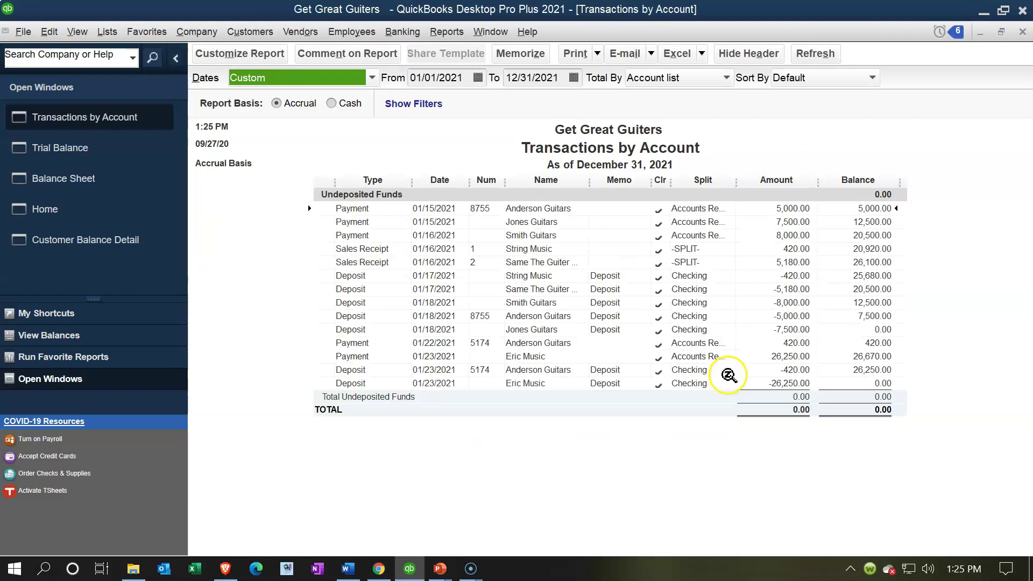
double_click(758, 383)
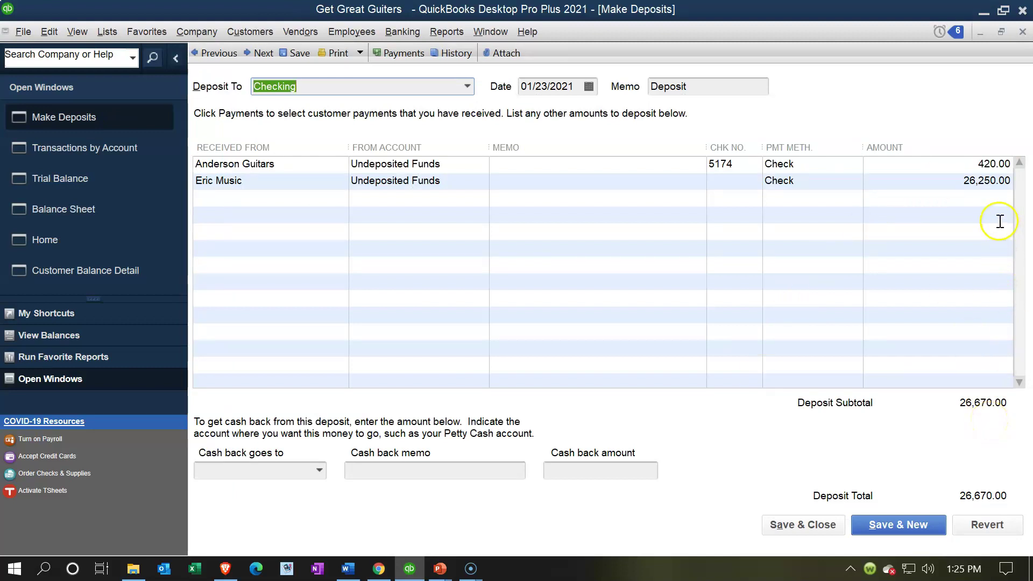
click(1023, 33)
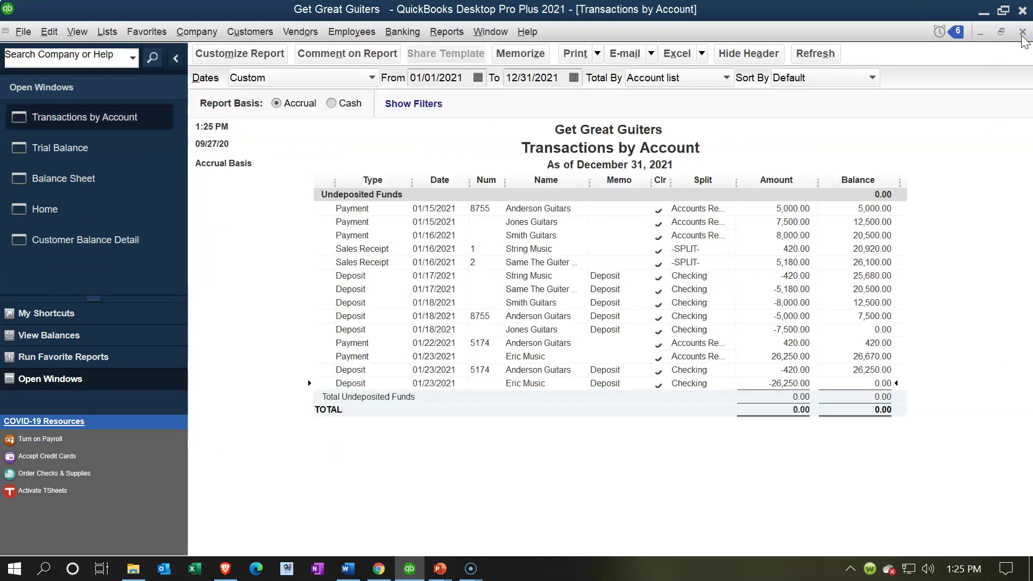
click(1022, 34)
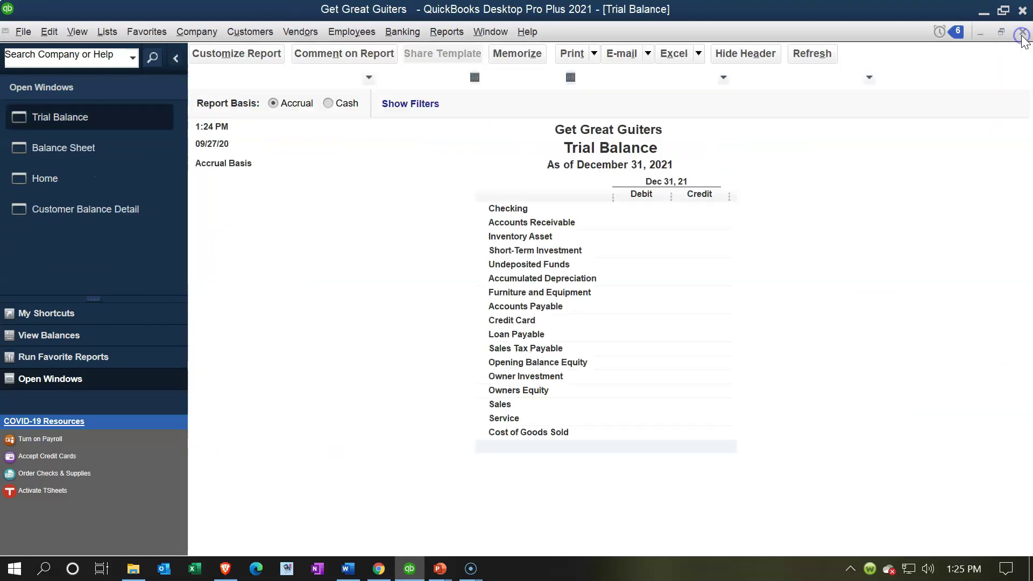
Review the Home page workflow and the balance sheet through its liabilities and equity, then return to the trial balance.
click(93, 153)
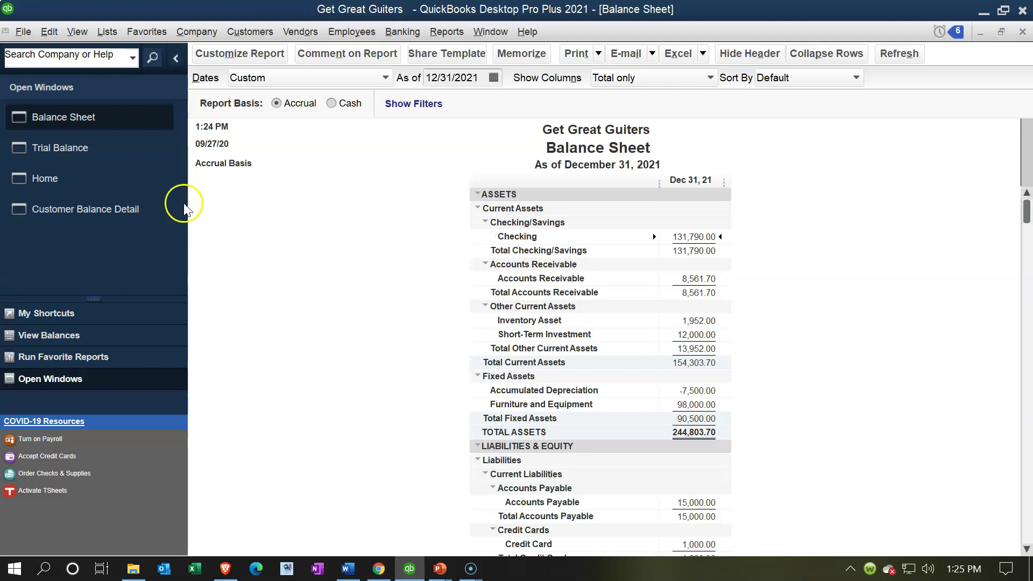
click(105, 180)
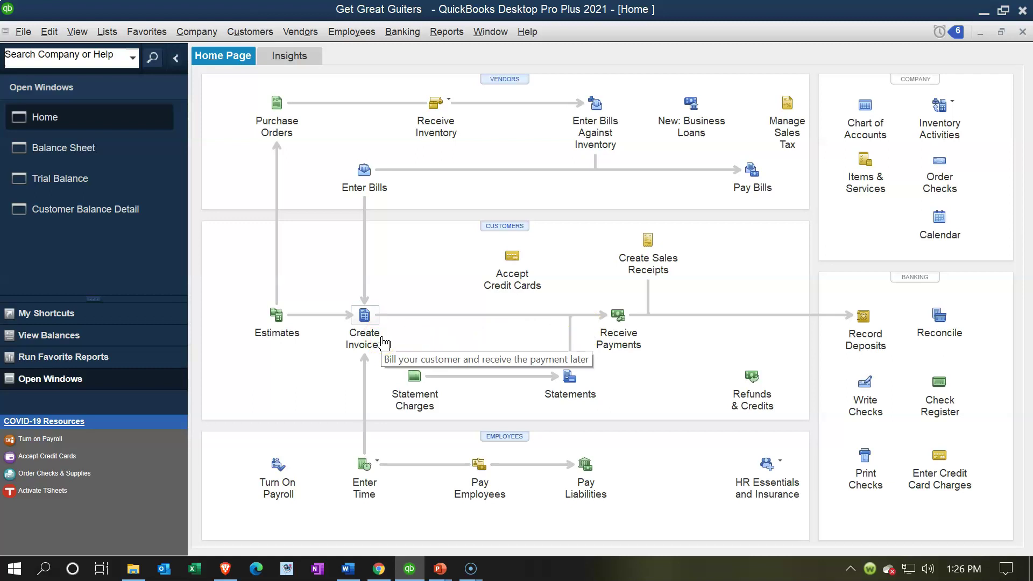
click(161, 156)
click(105, 160)
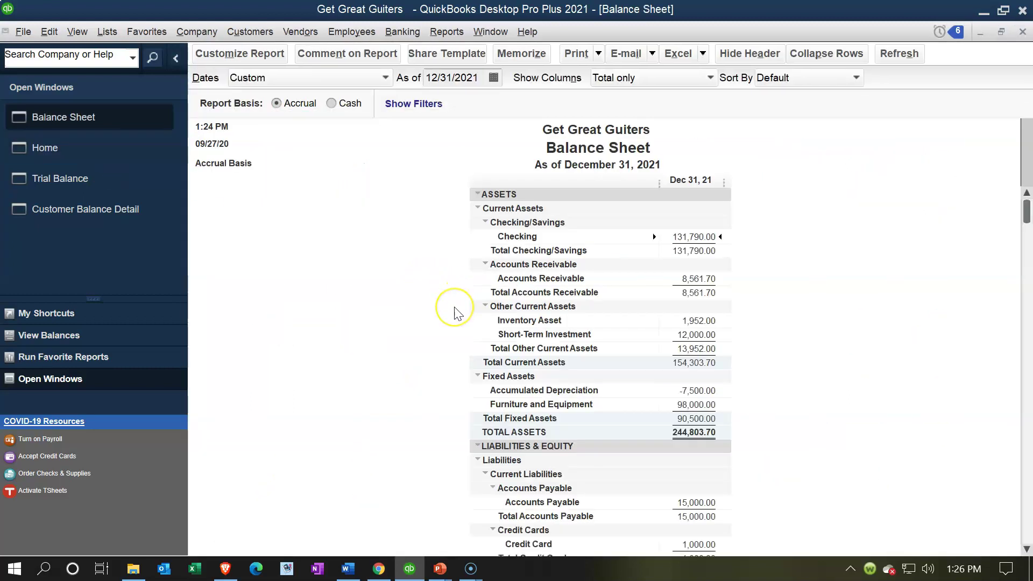
scroll(466, 294, down, 3)
scroll(454, 314, down, 2)
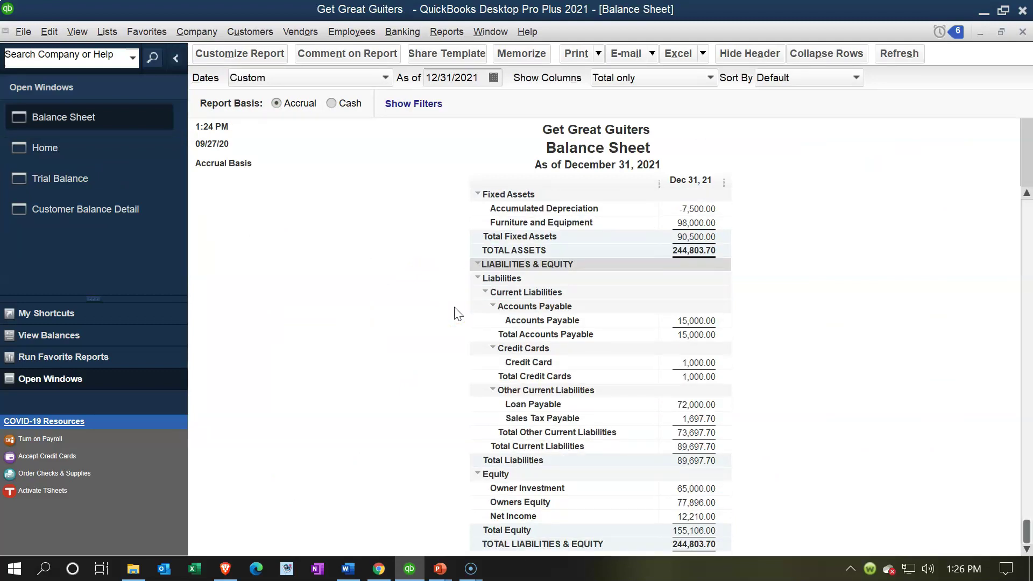
click(119, 185)
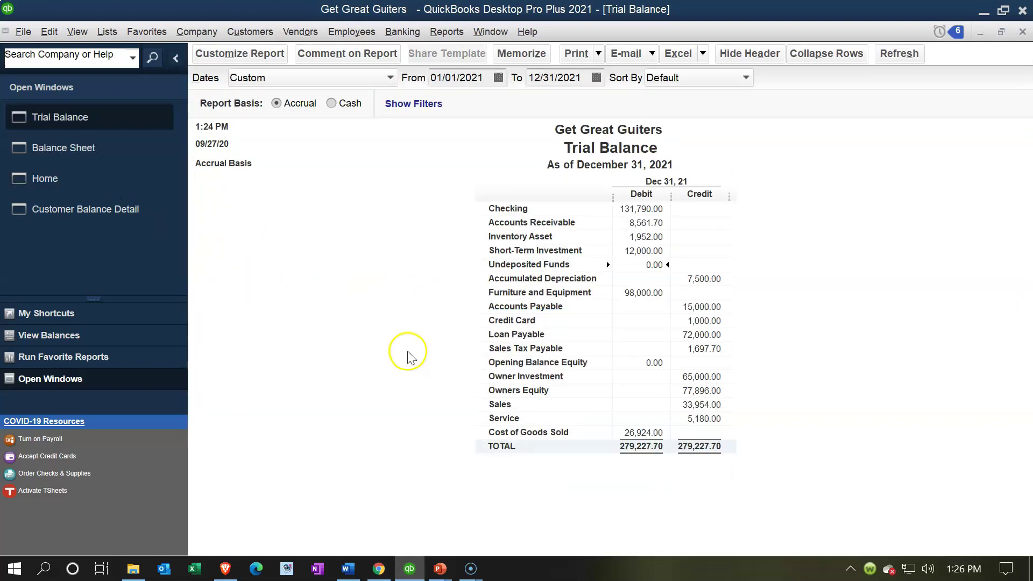